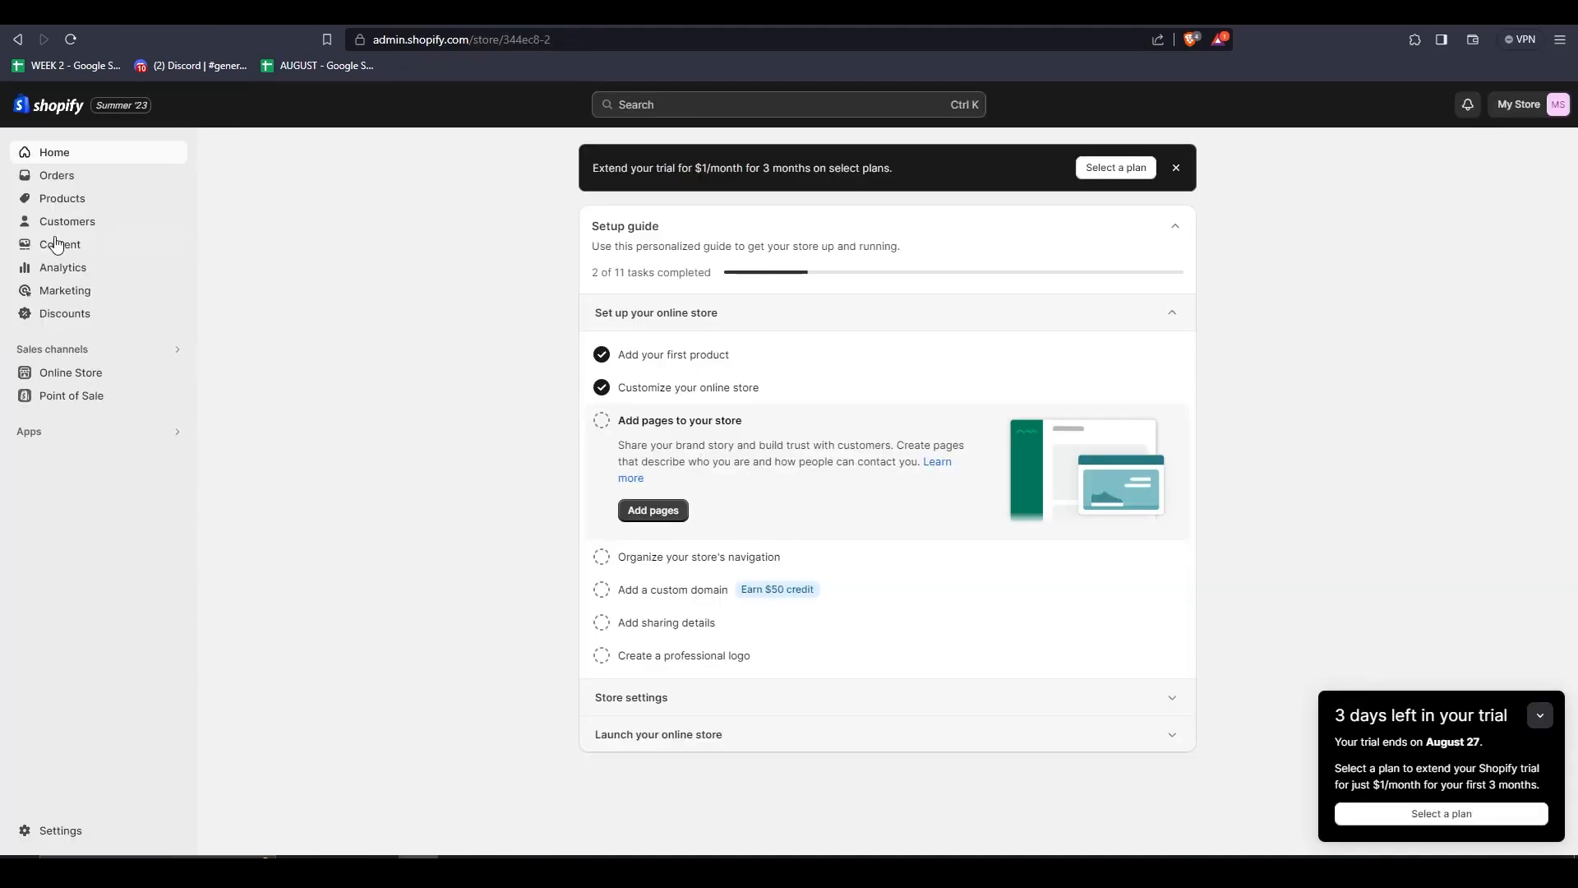
Start a new product in the store's product list and title it "Sticker Anime"
click(79, 207)
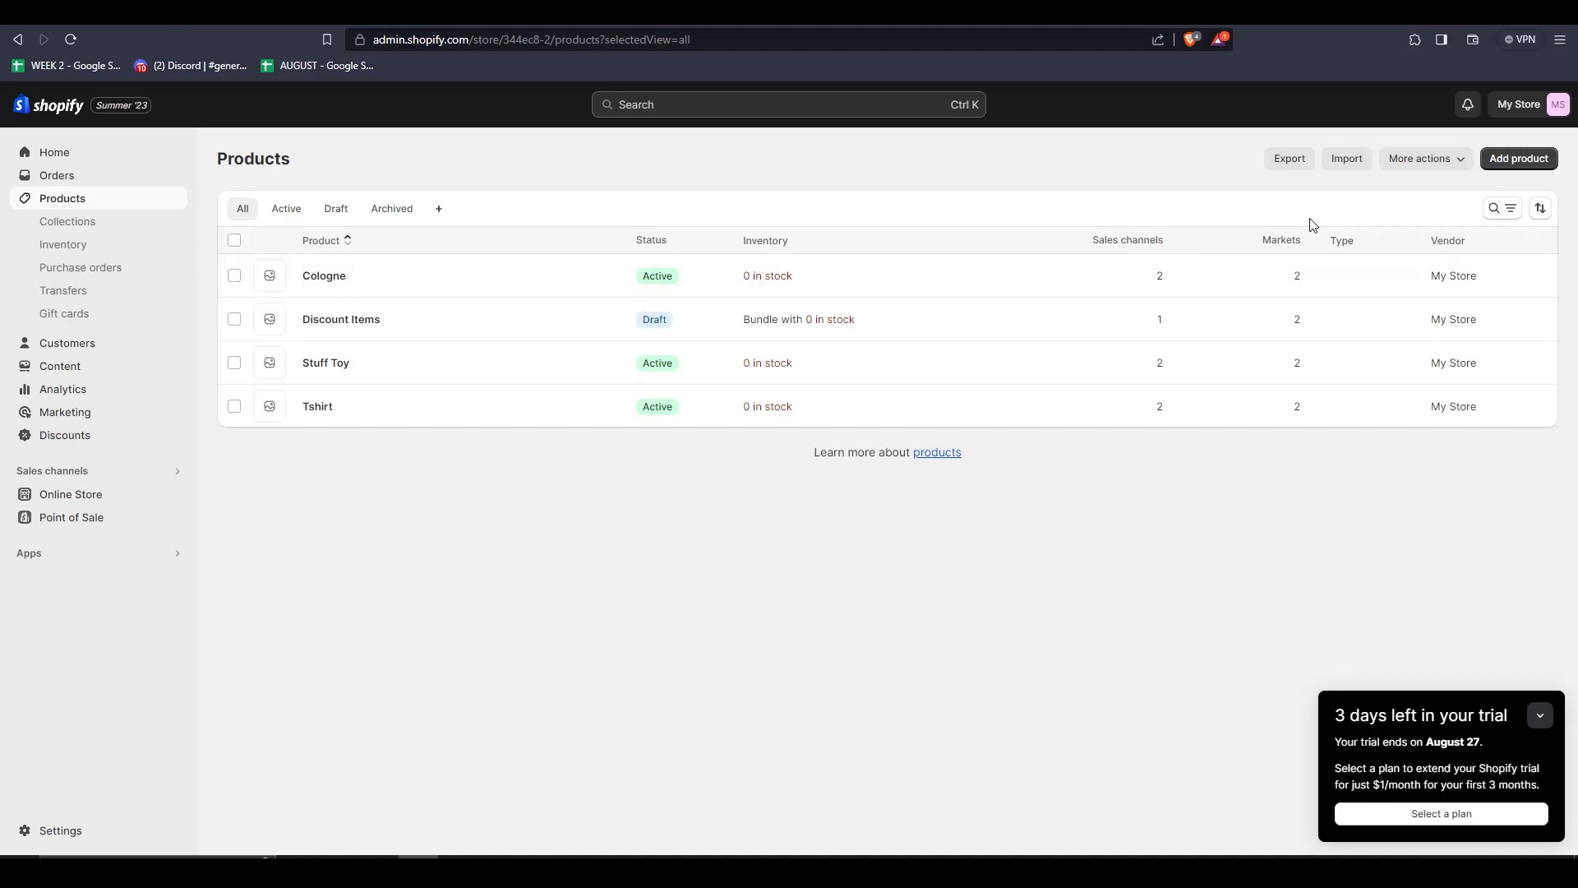
click(1517, 160)
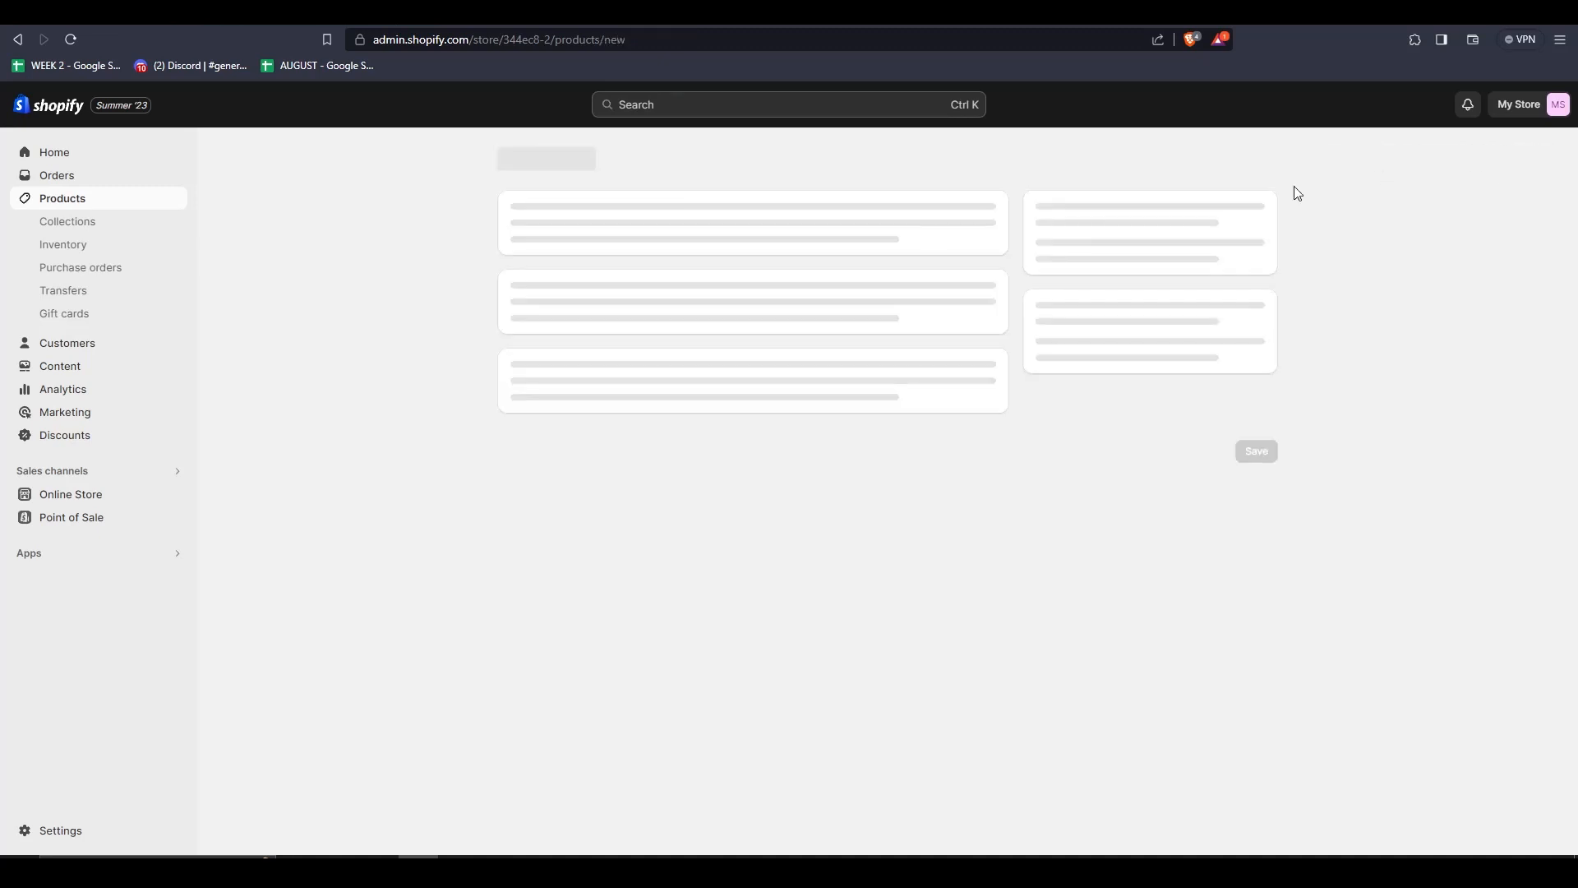
click(533, 237)
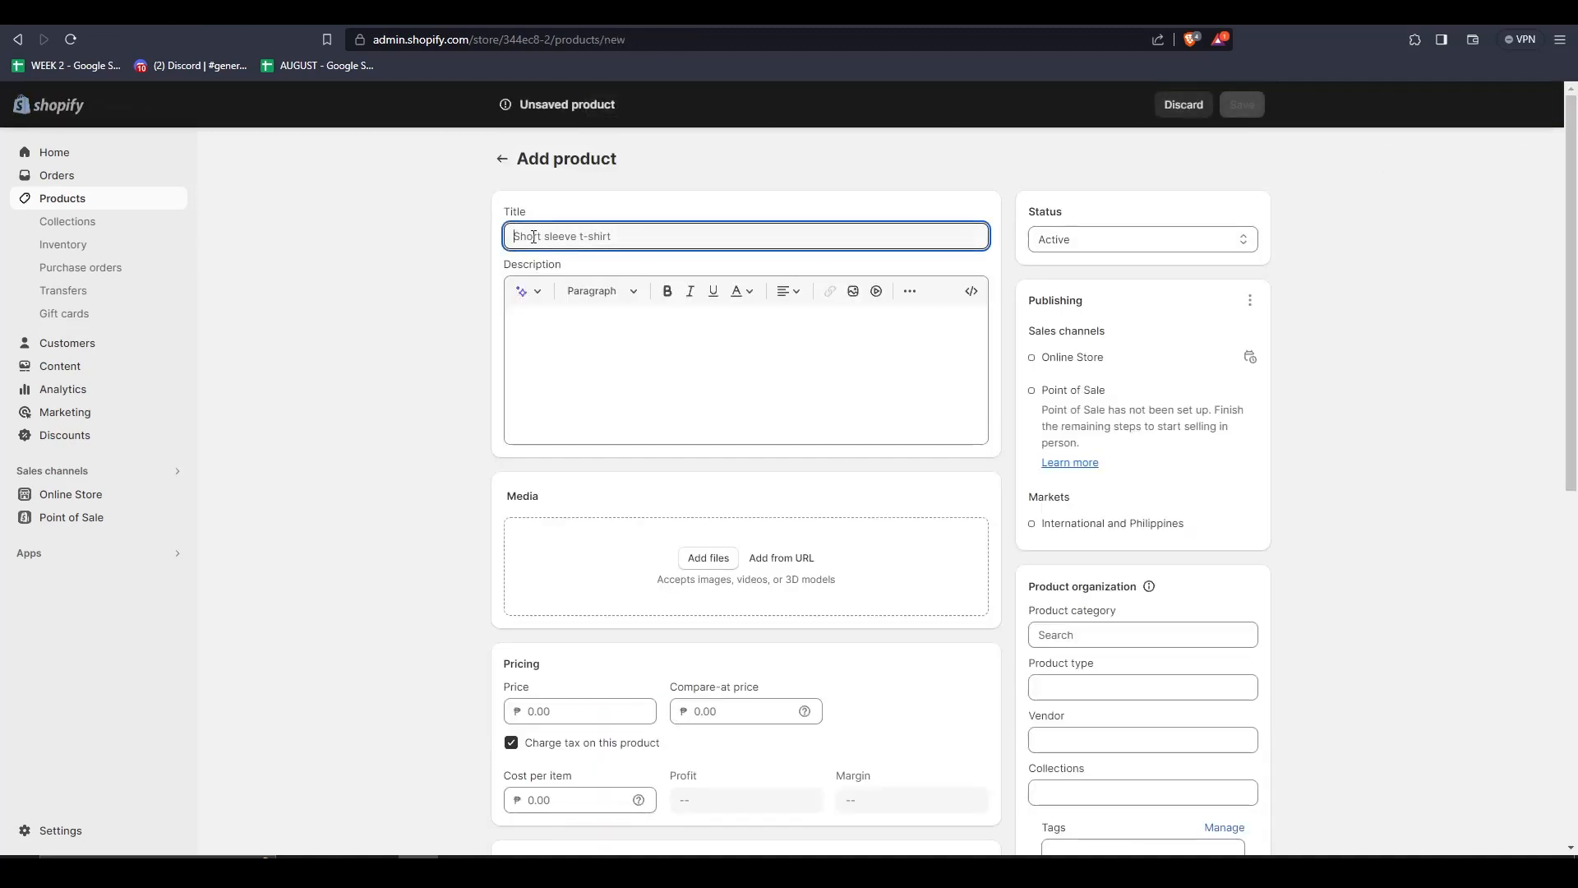
text(Sticker Anime)
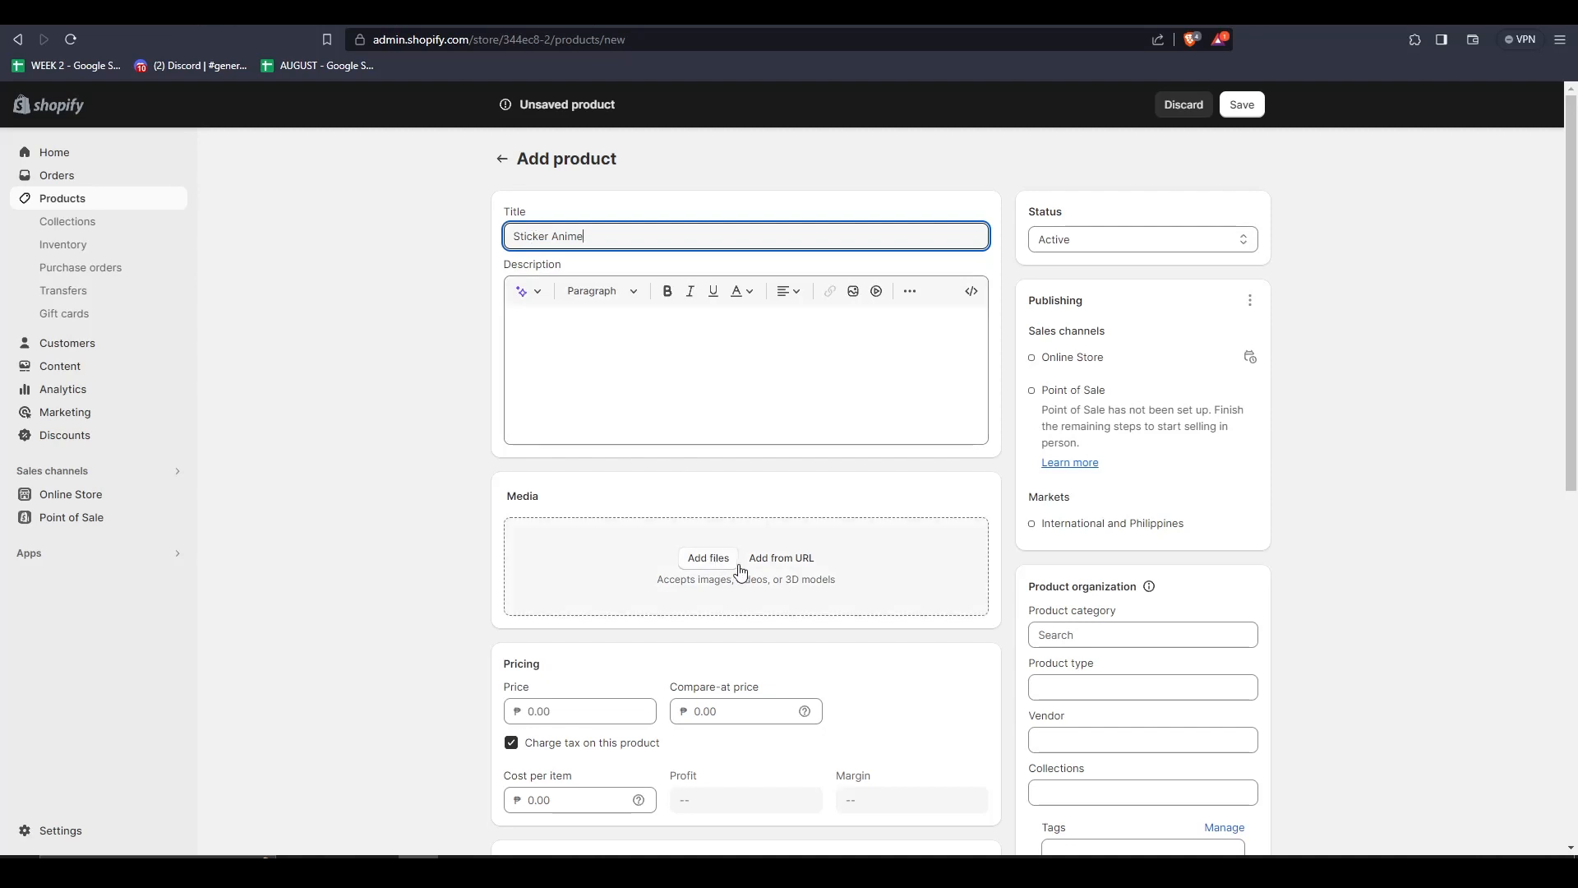
Upload the portrait image of the woman with headphones as product media and enter the description "Anime Sticker HD"
click(781, 558)
click(1015, 406)
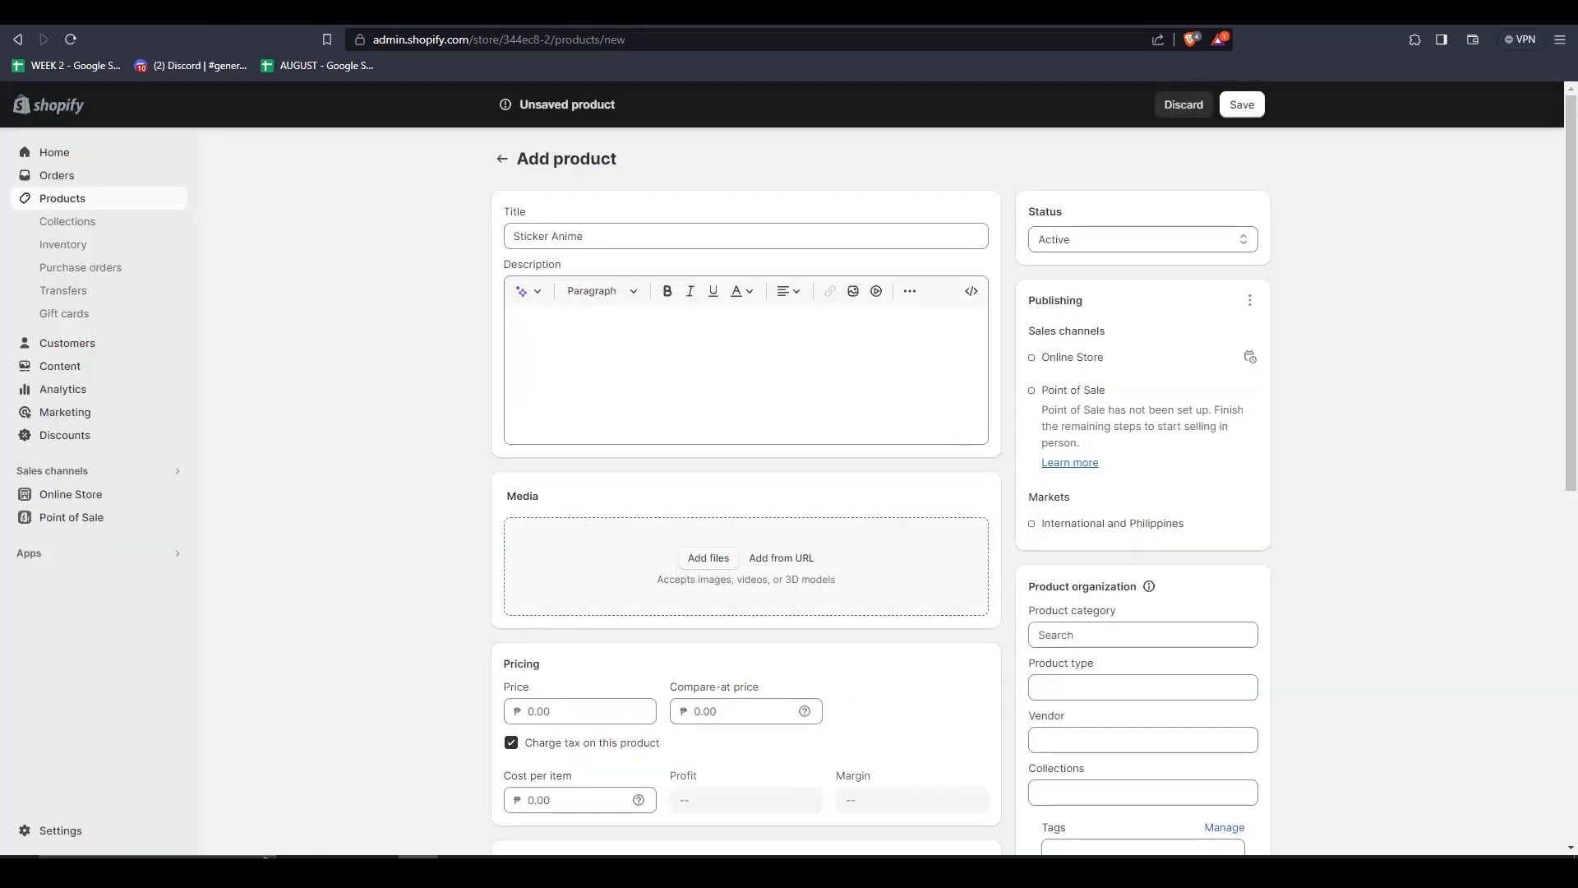
scroll(641, 442, down, 1)
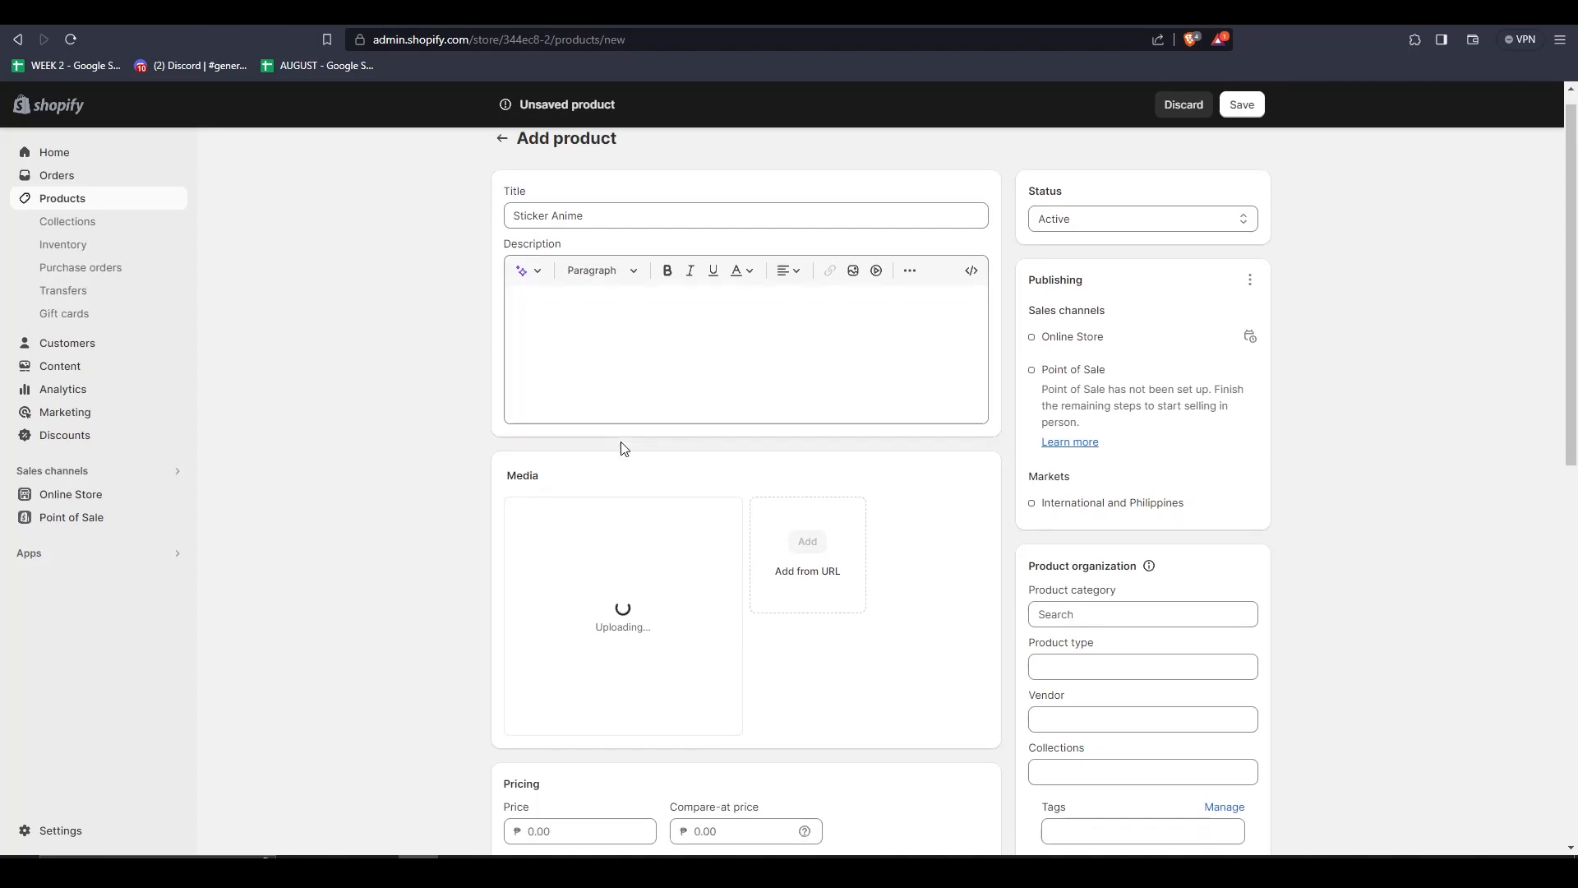
click(567, 275)
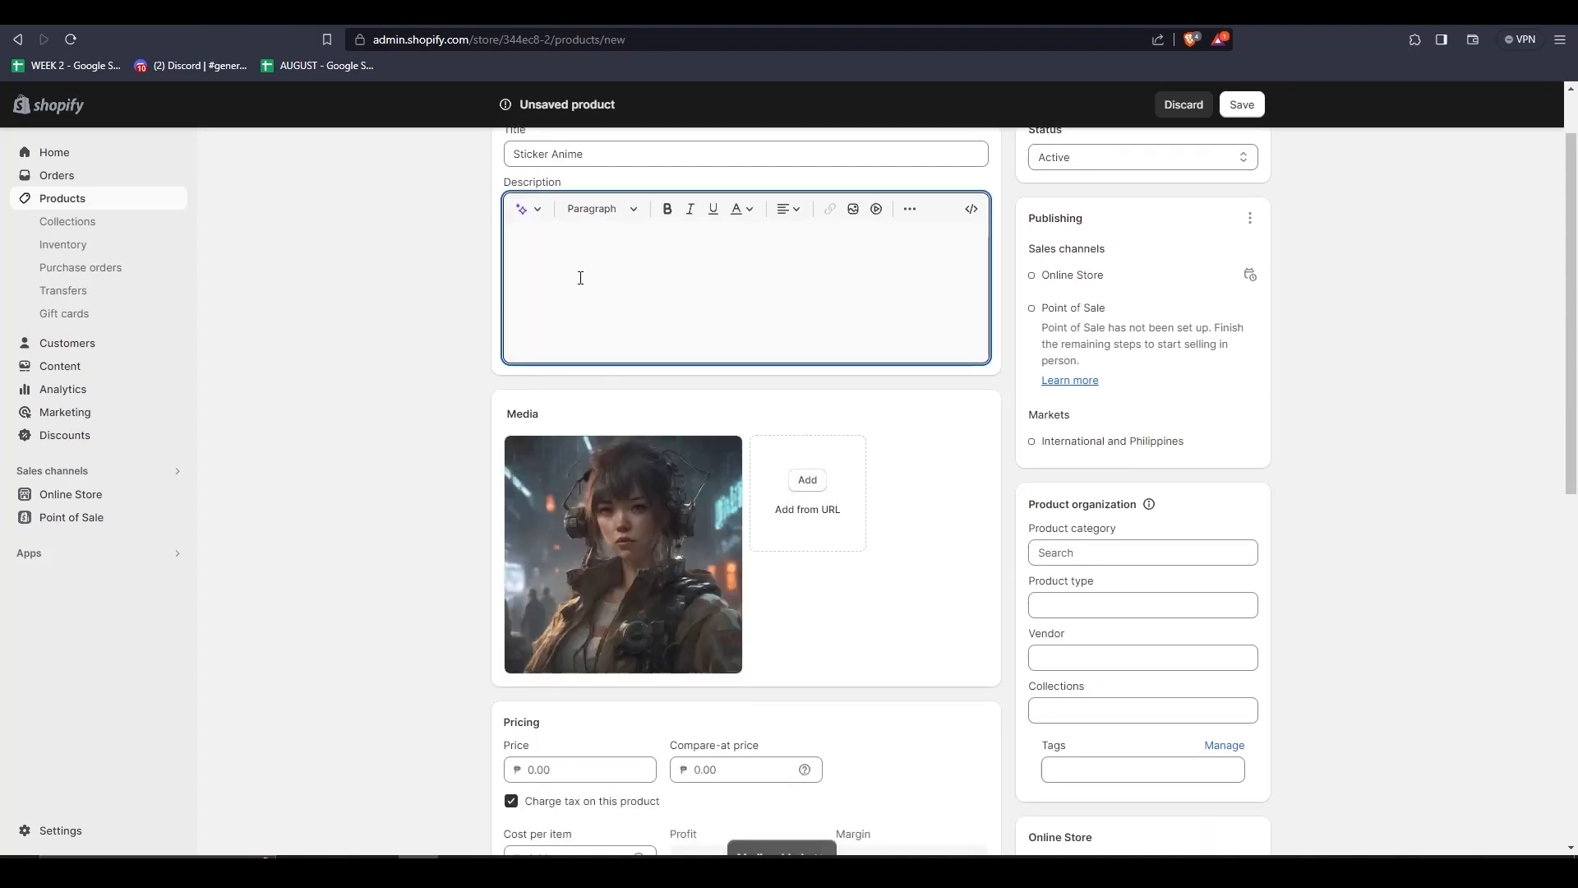
text(Anime Sticker HD)
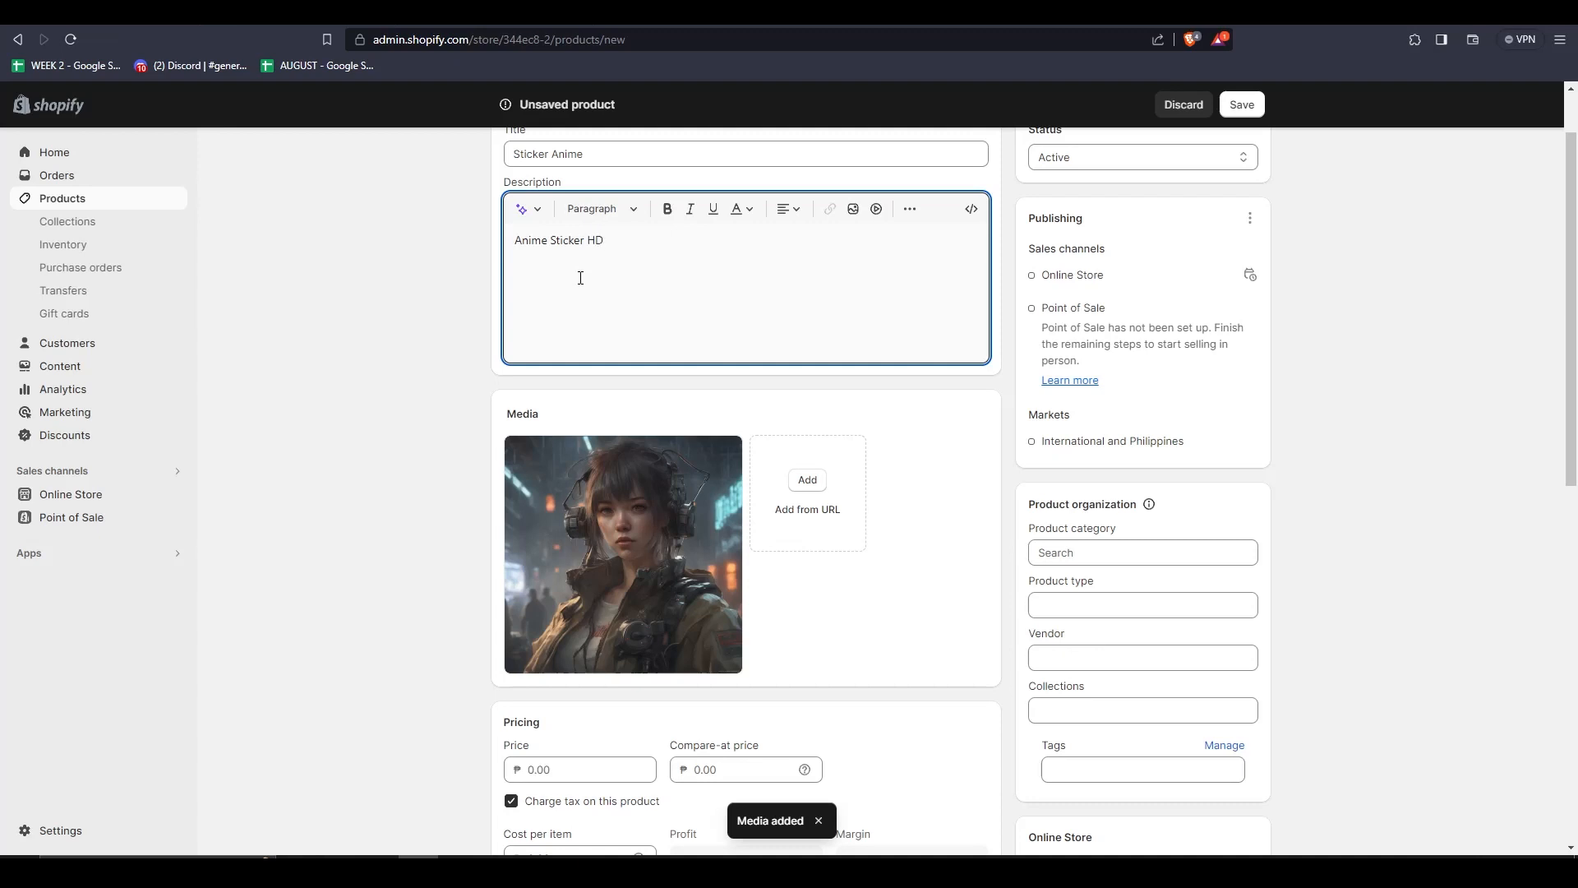
Set the product's price to 12, its compare-at price to 9 and its cost per item to 12
scroll(580, 278, down, 3)
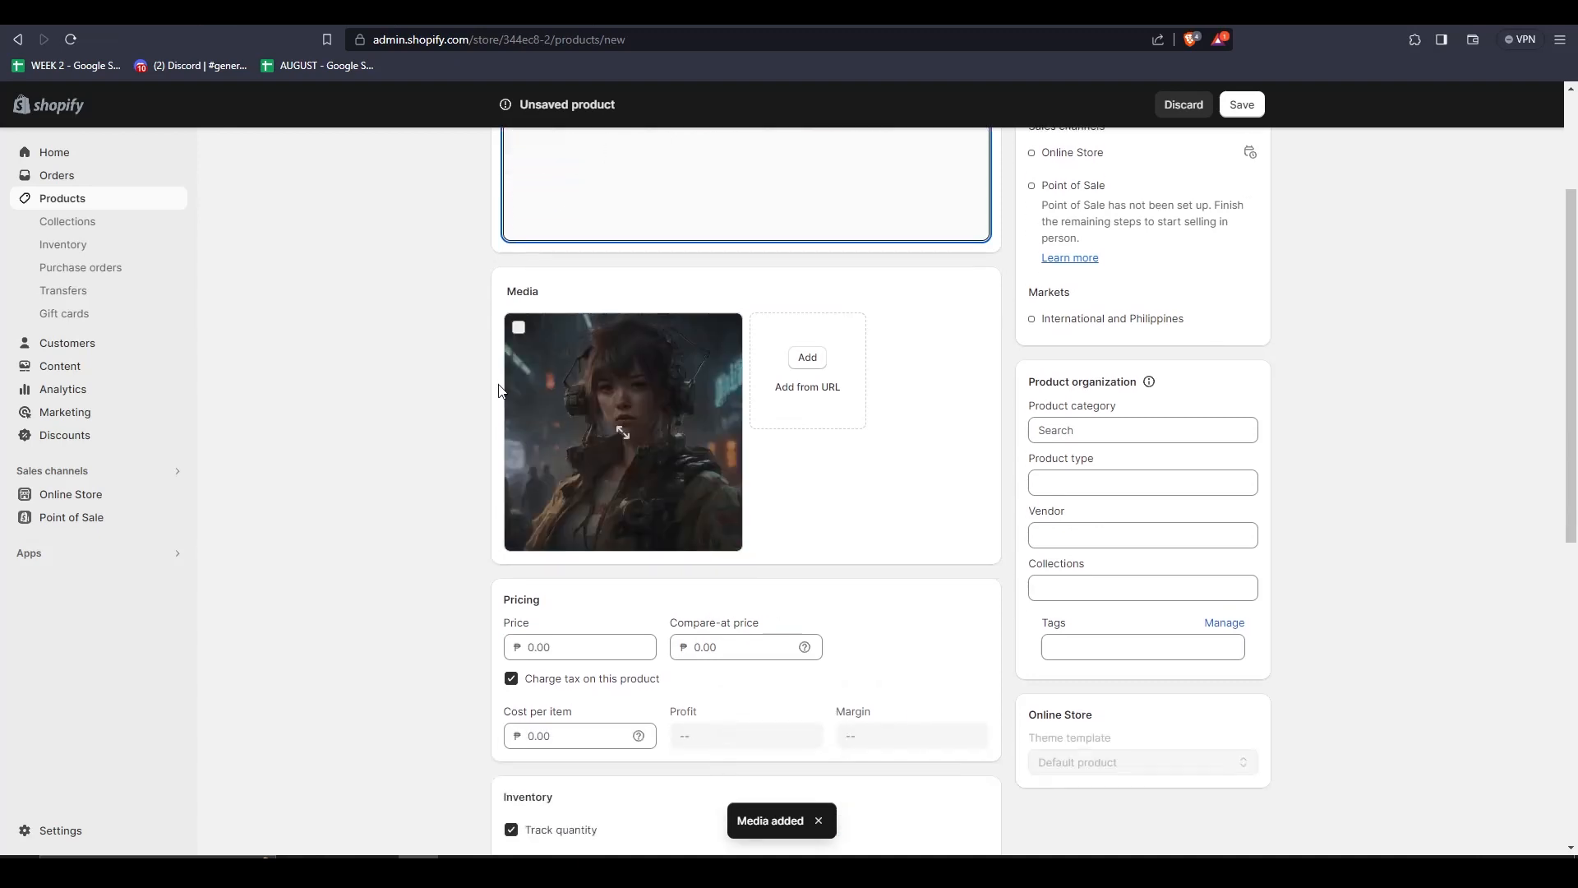
click(575, 523)
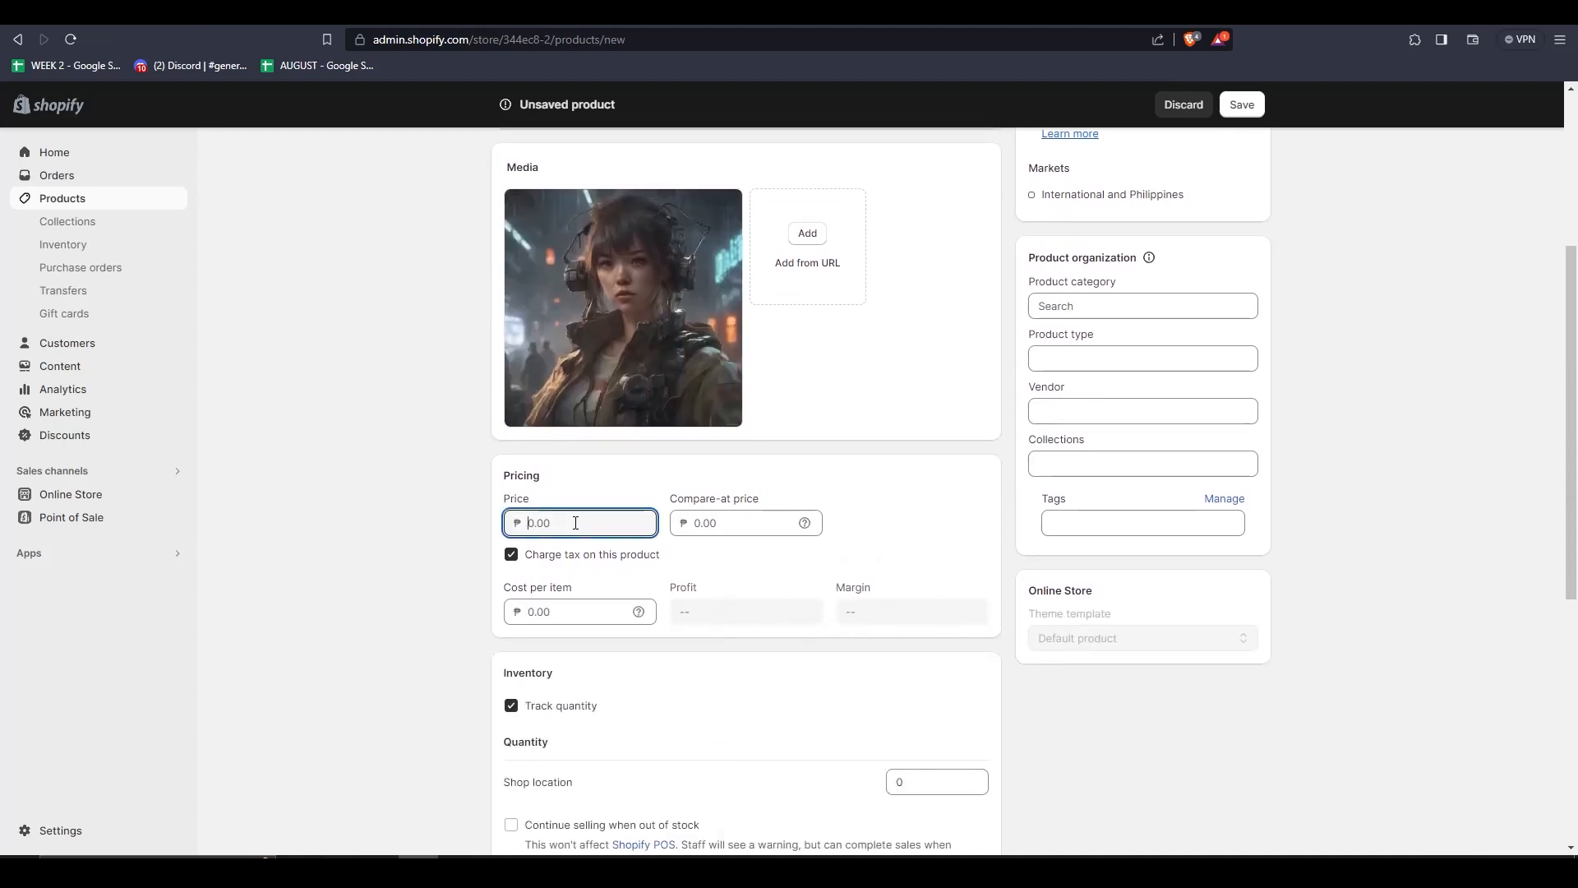
text(12)
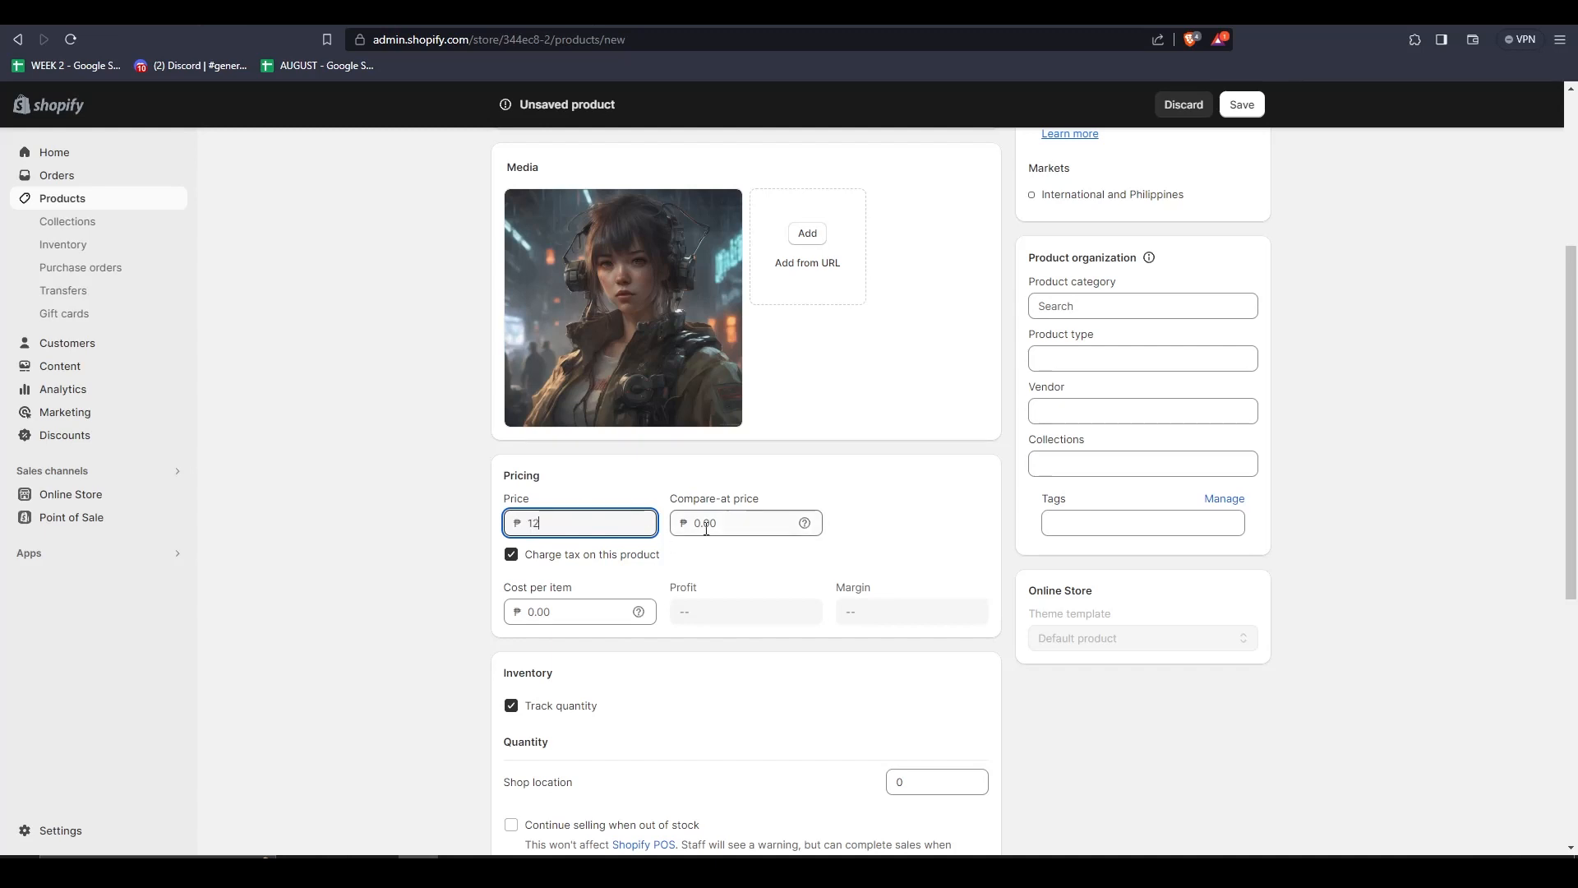
click(705, 524)
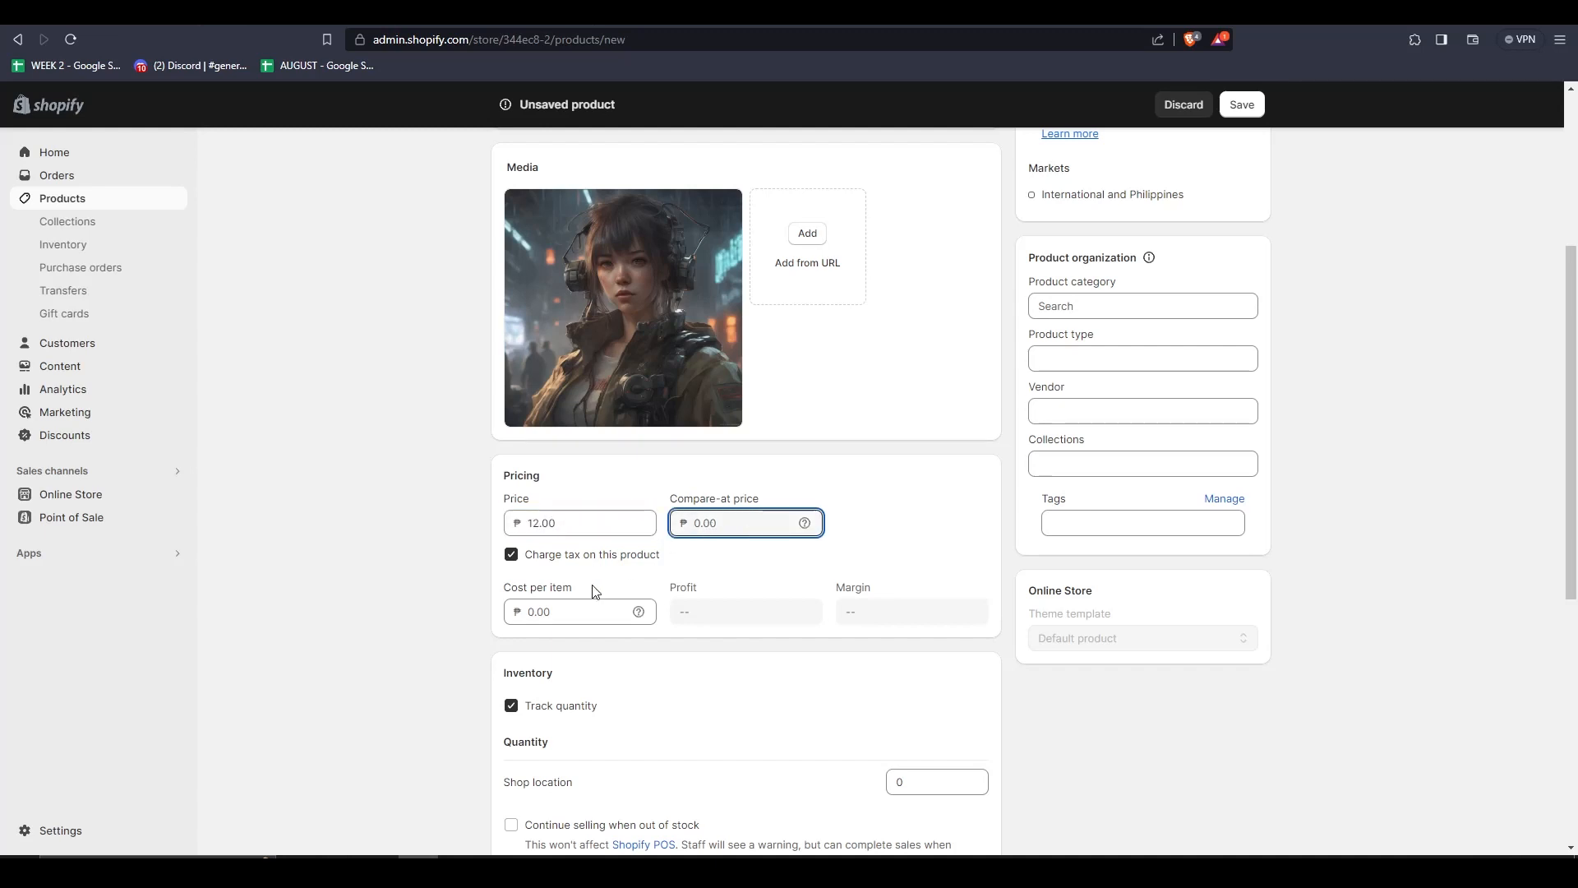
text(9)
click(562, 607)
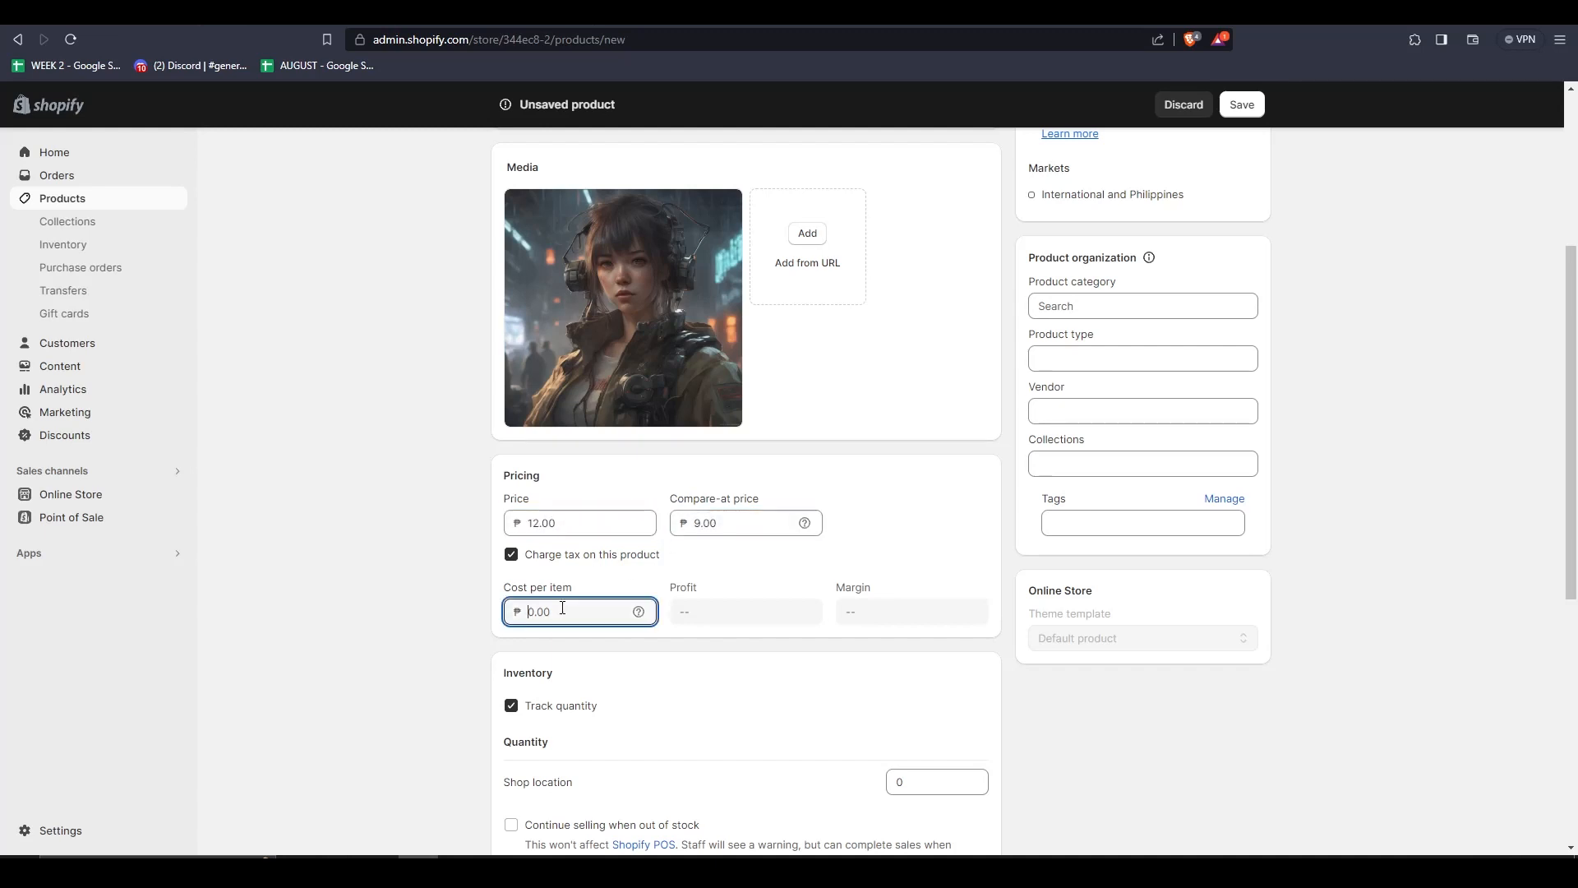
text(12)
Set the product's shipping weight to 0.1 kg
scroll(543, 584, down, 2)
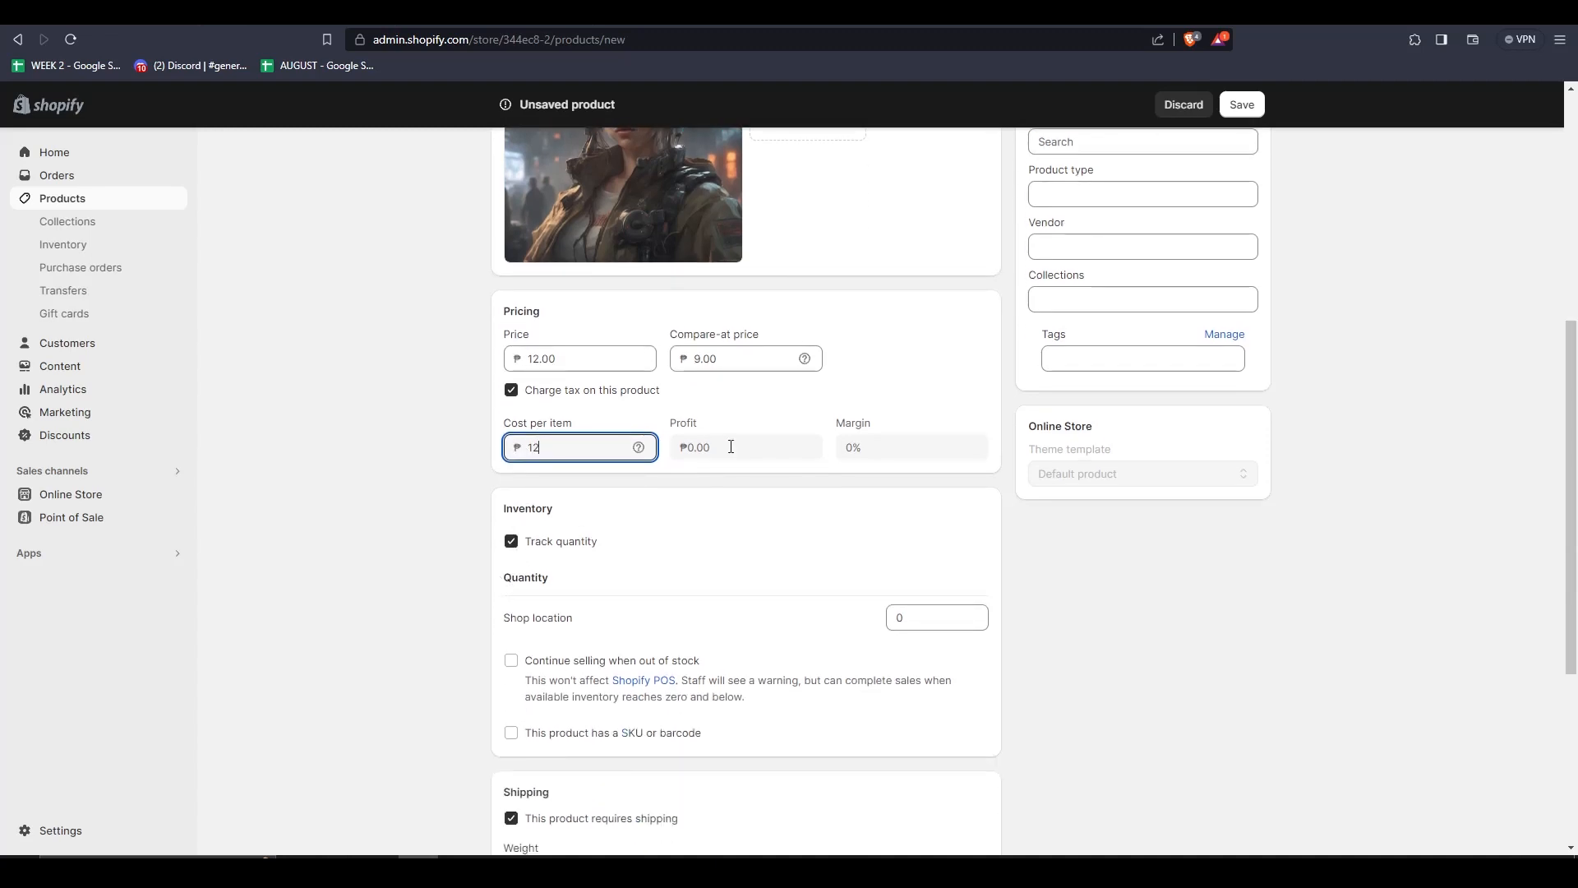
scroll(596, 555, down, 1)
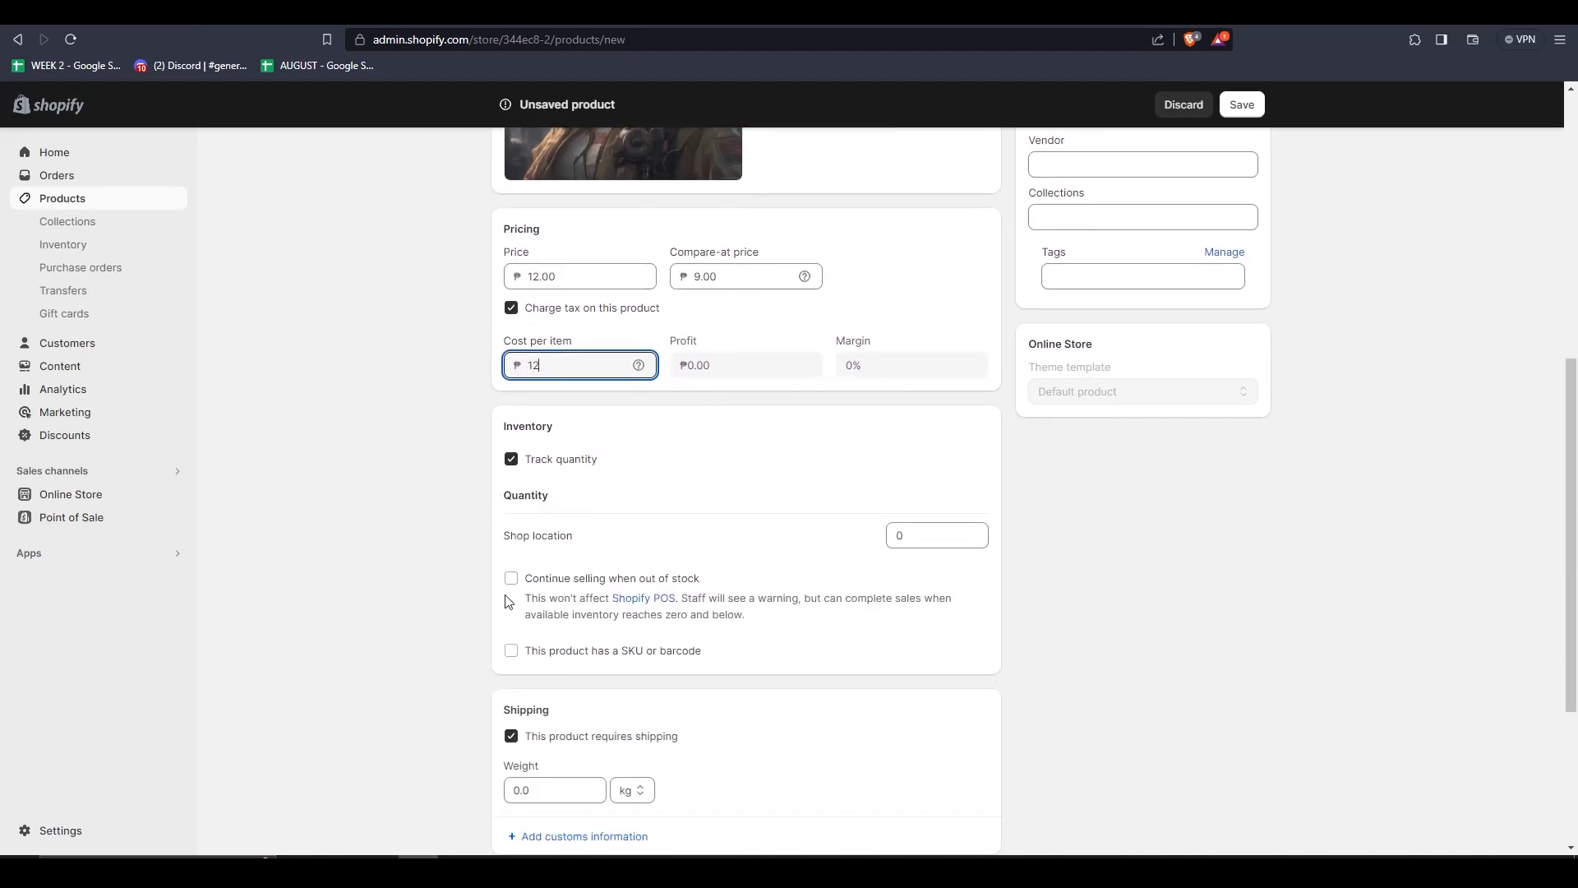
scroll(517, 654, down, 3)
click(547, 551)
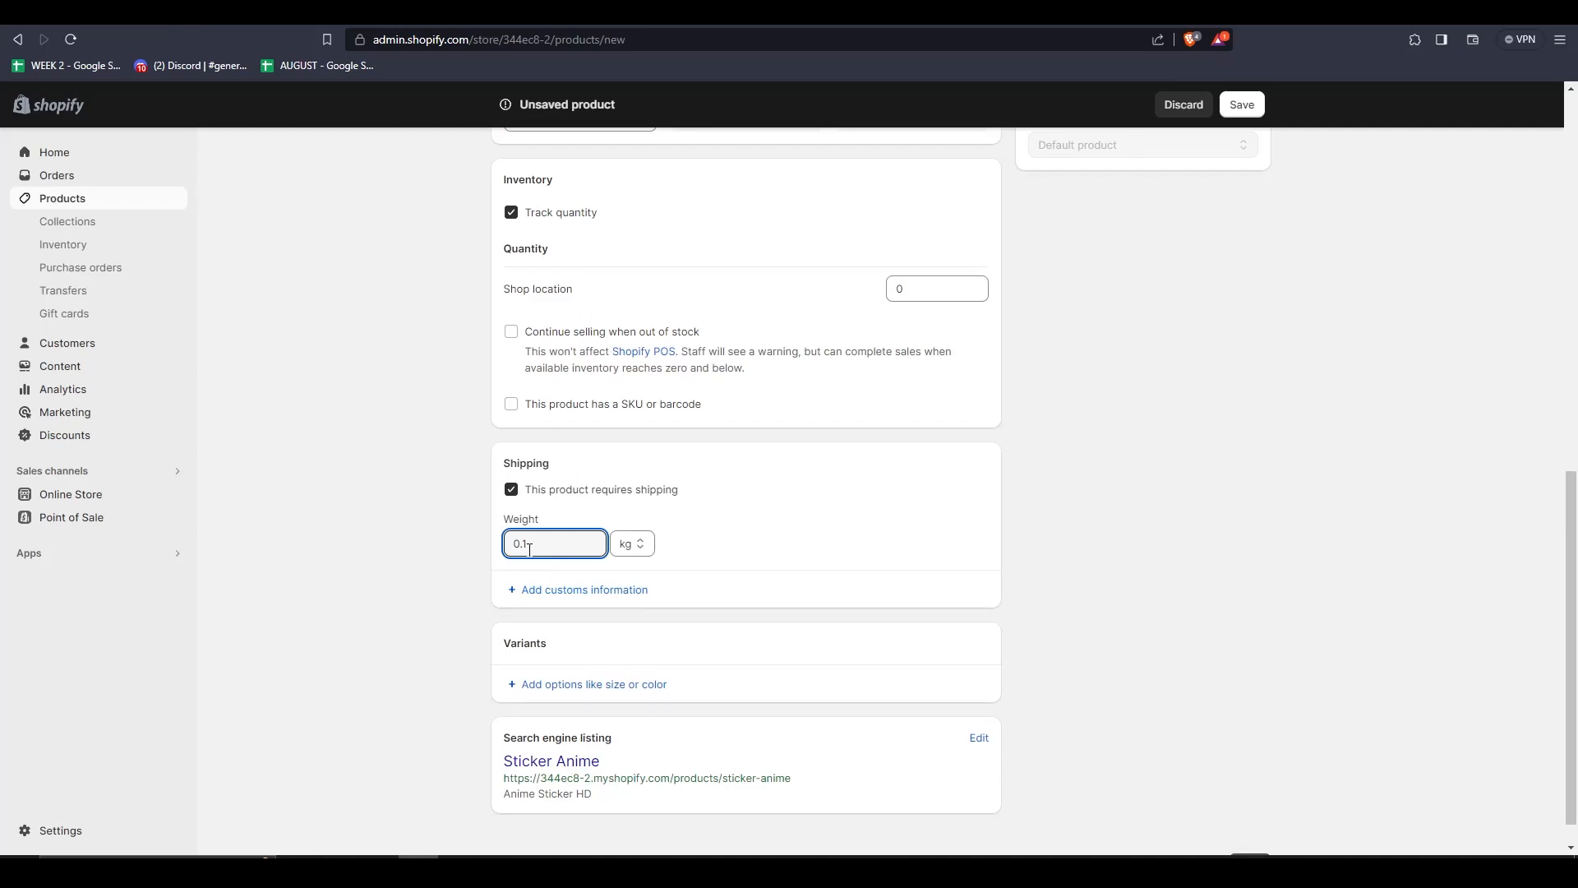
scroll(519, 785, down, 1)
scroll(865, 712, up, 15)
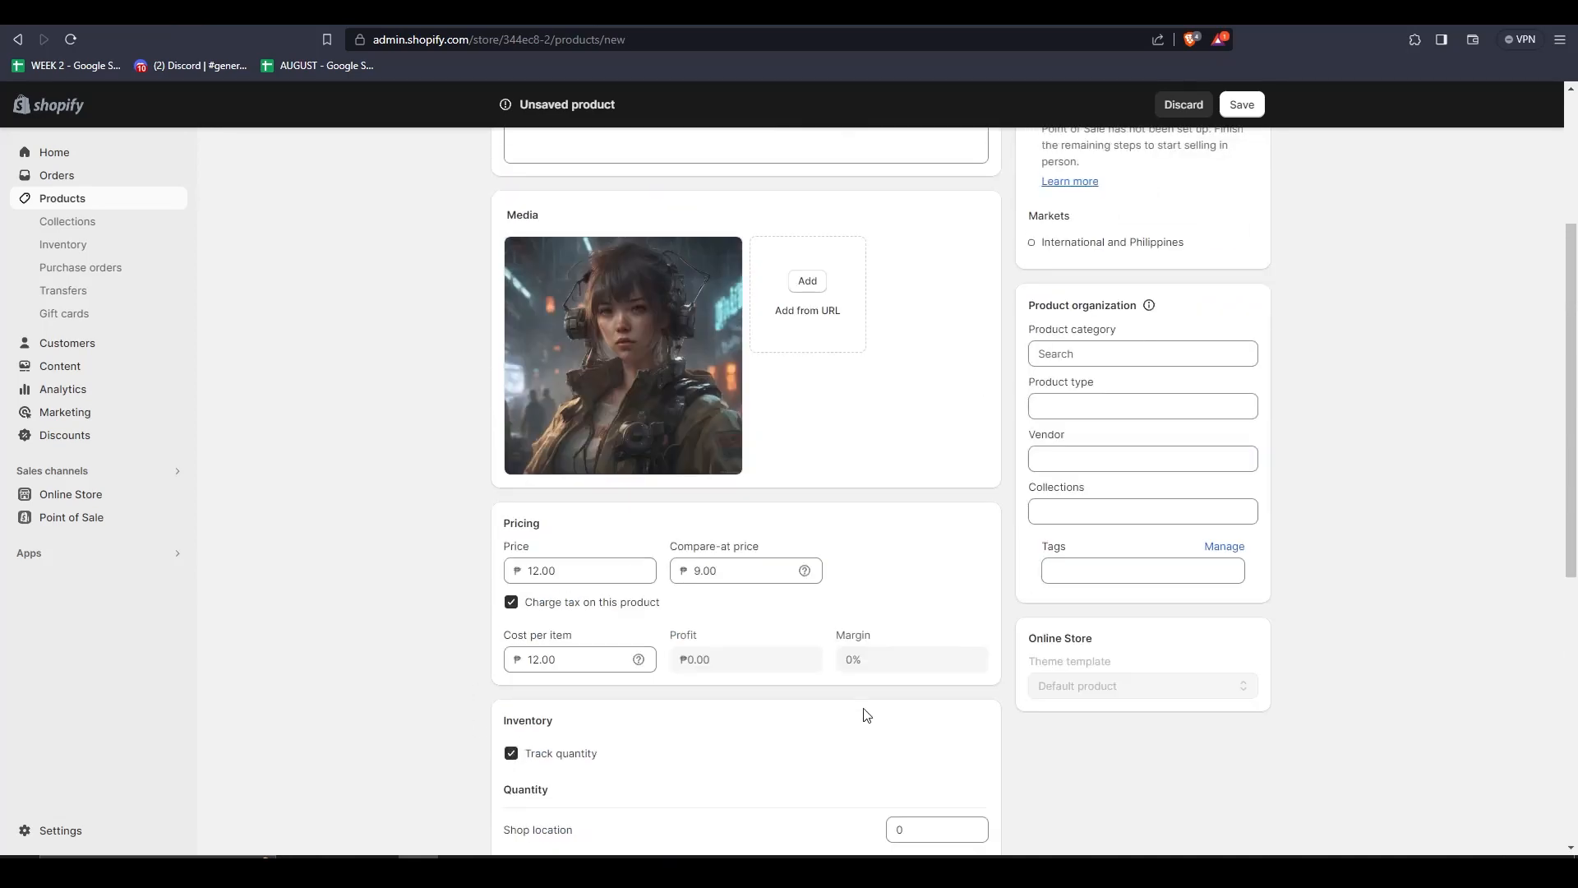
Save the new product, preview its storefront page and return to the product's admin page
click(1245, 109)
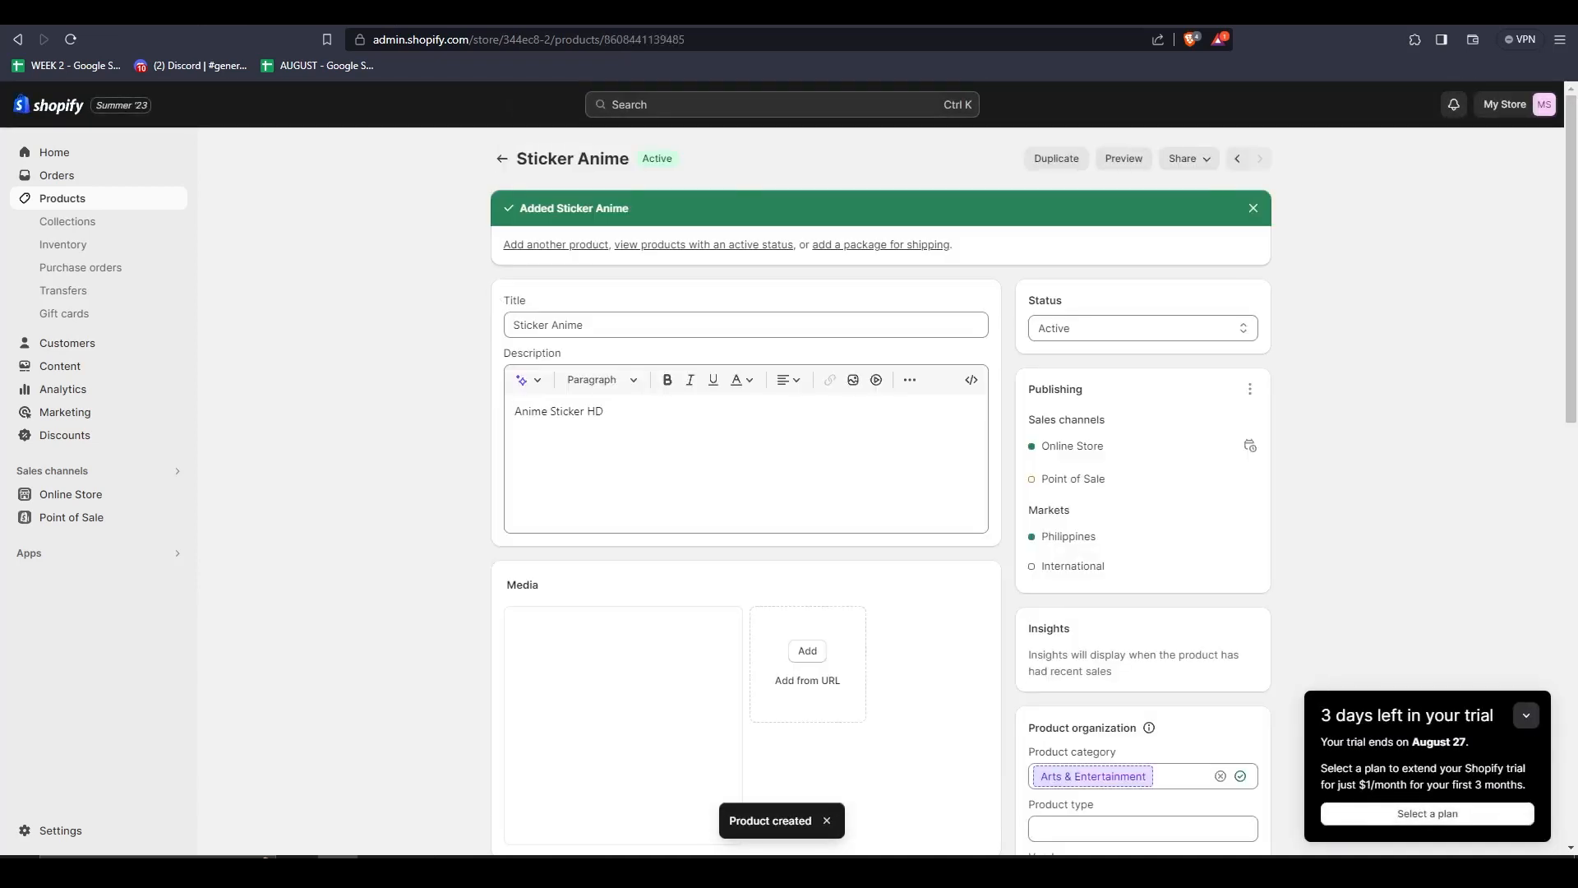
click(1118, 170)
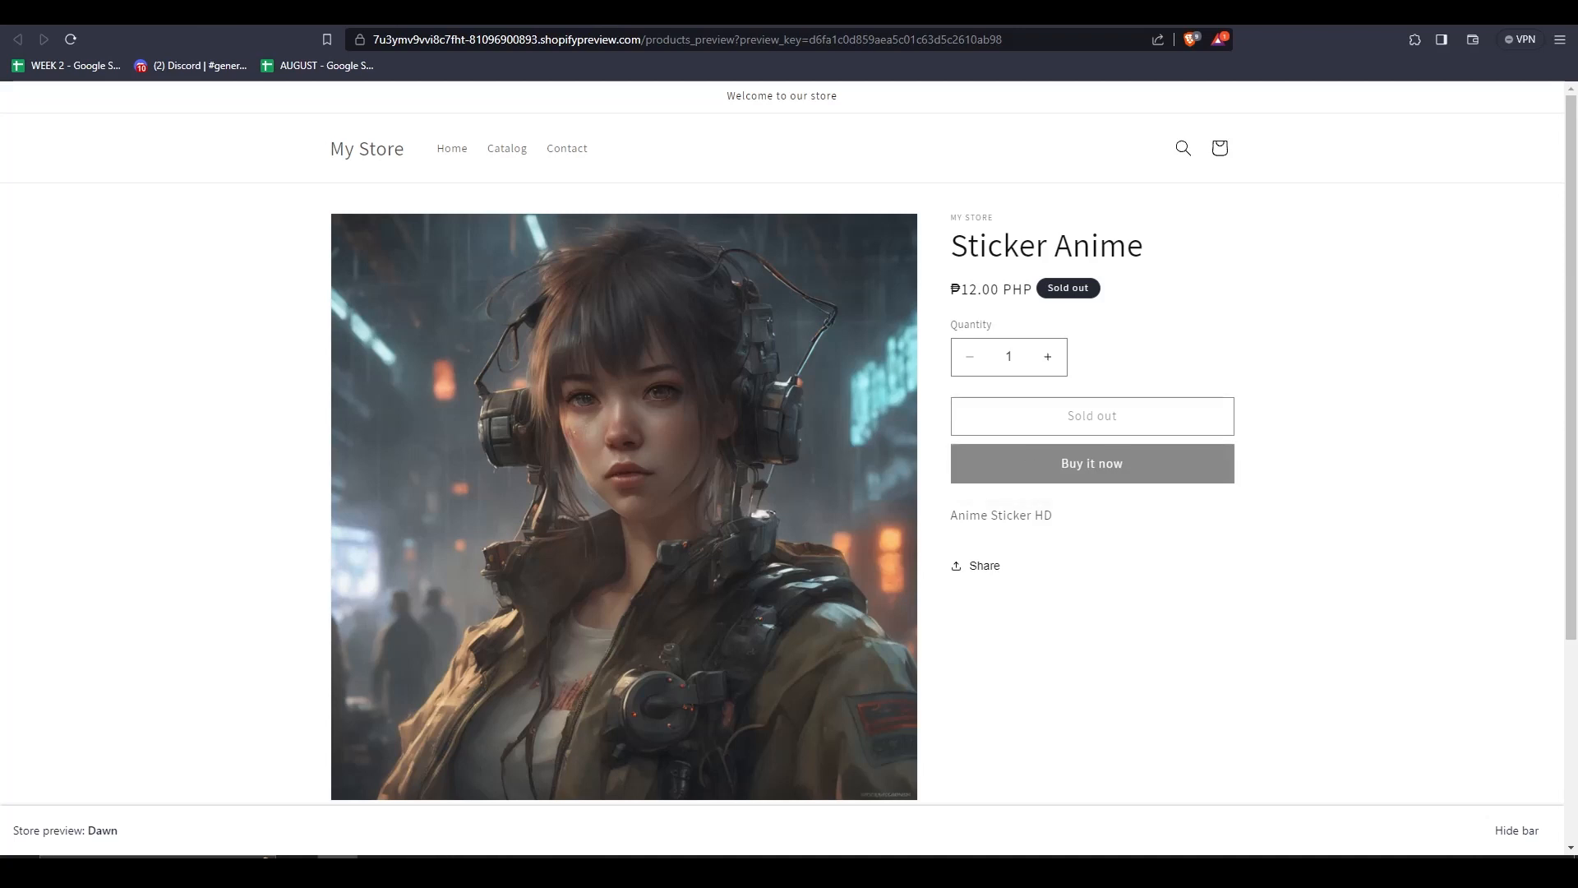
key(ctrl+w)
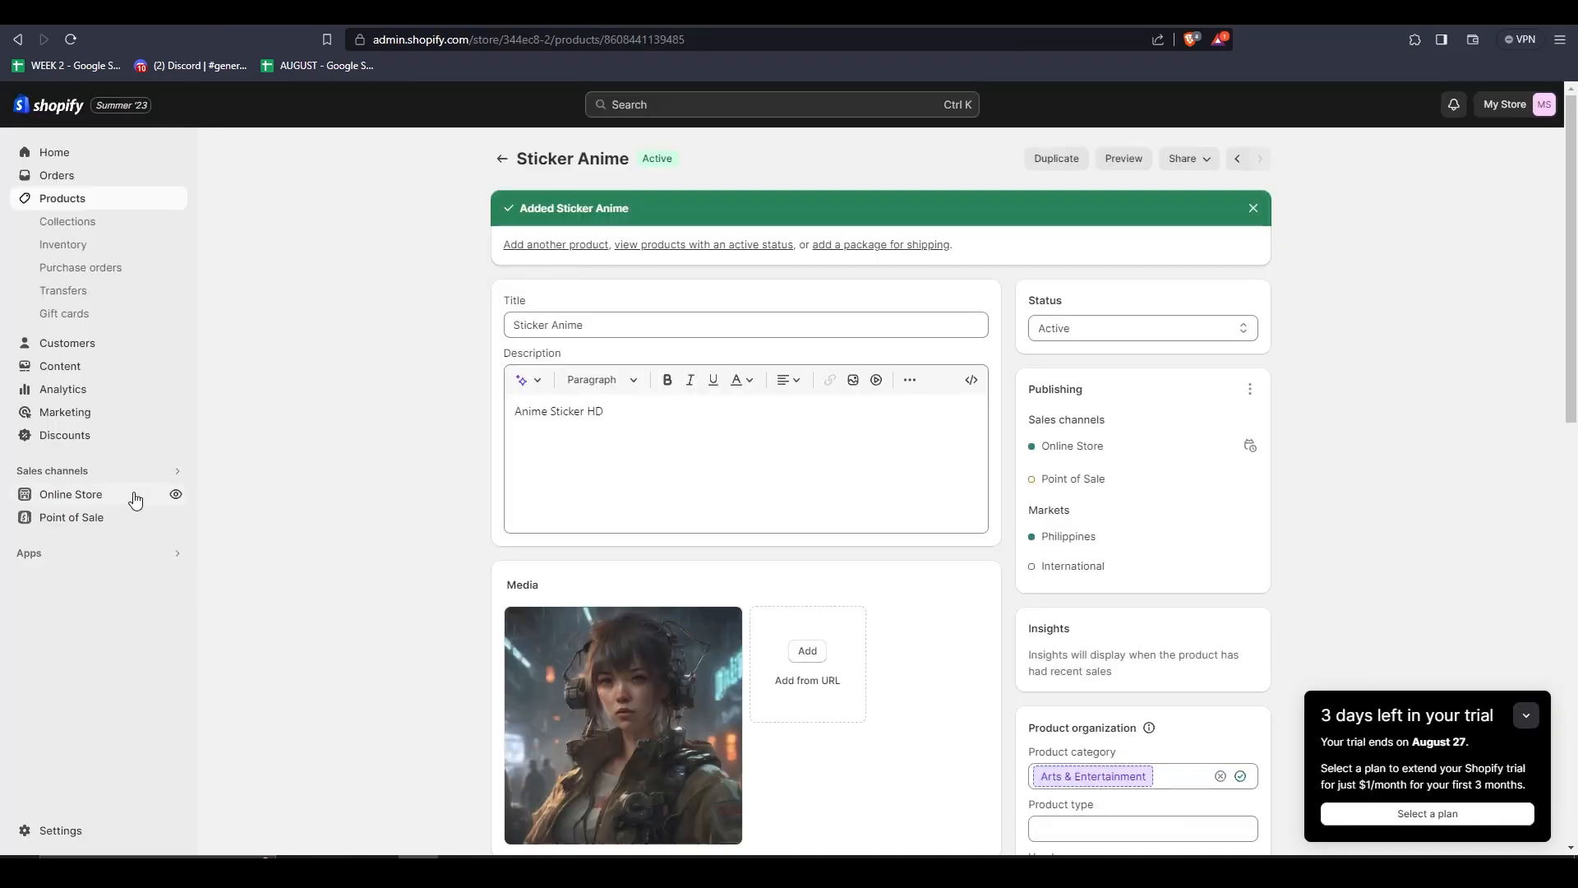
Open the current Dawn theme of the online store for customization
click(134, 497)
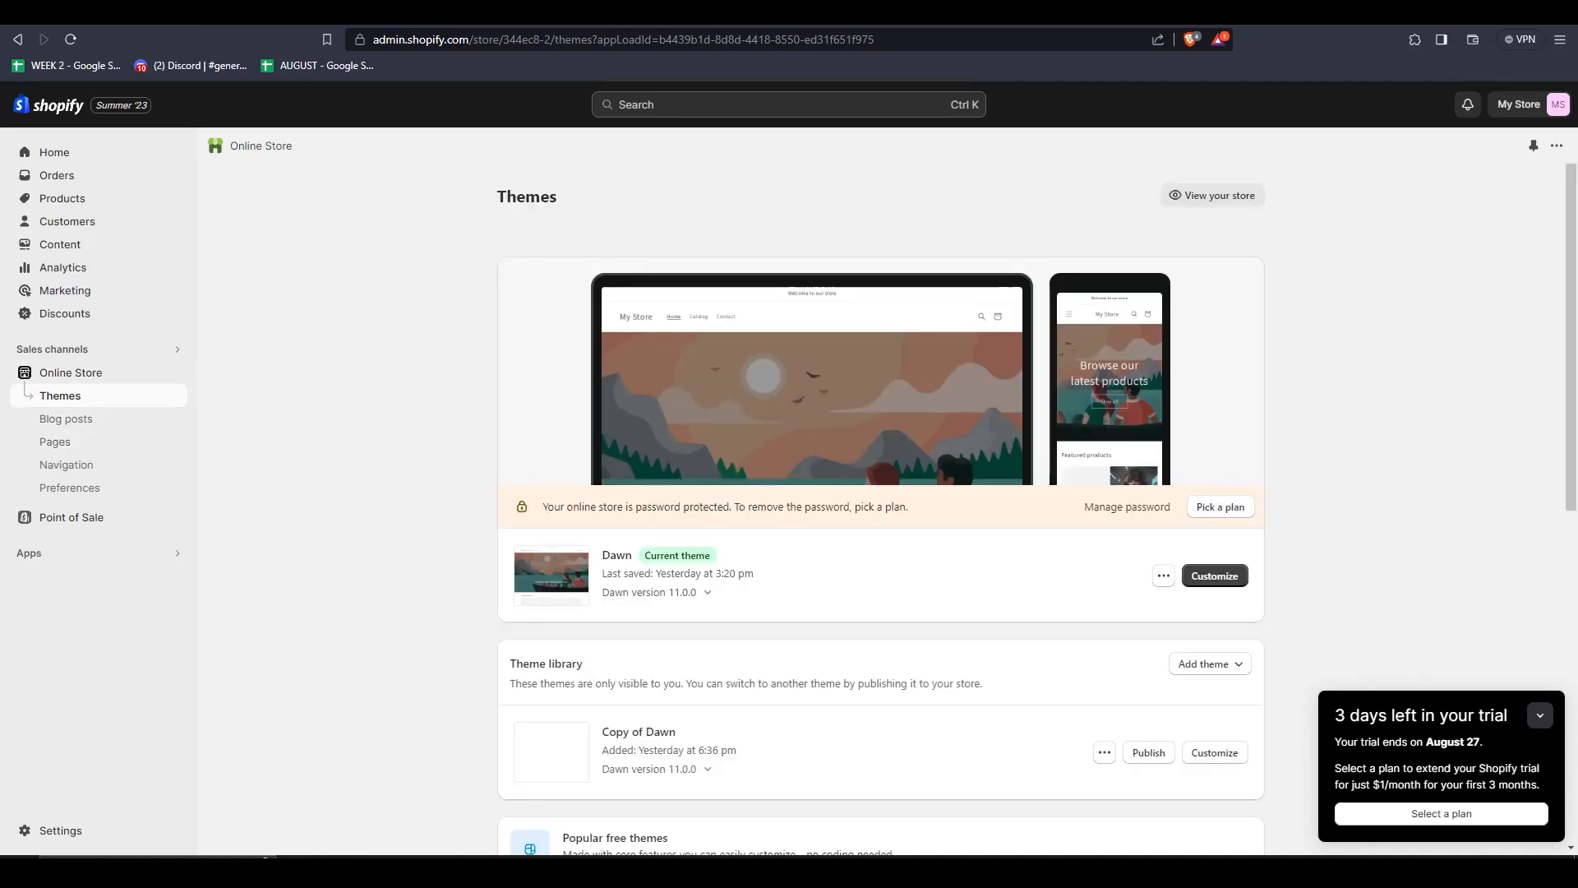
scroll(622, 534, down, 1)
click(1184, 496)
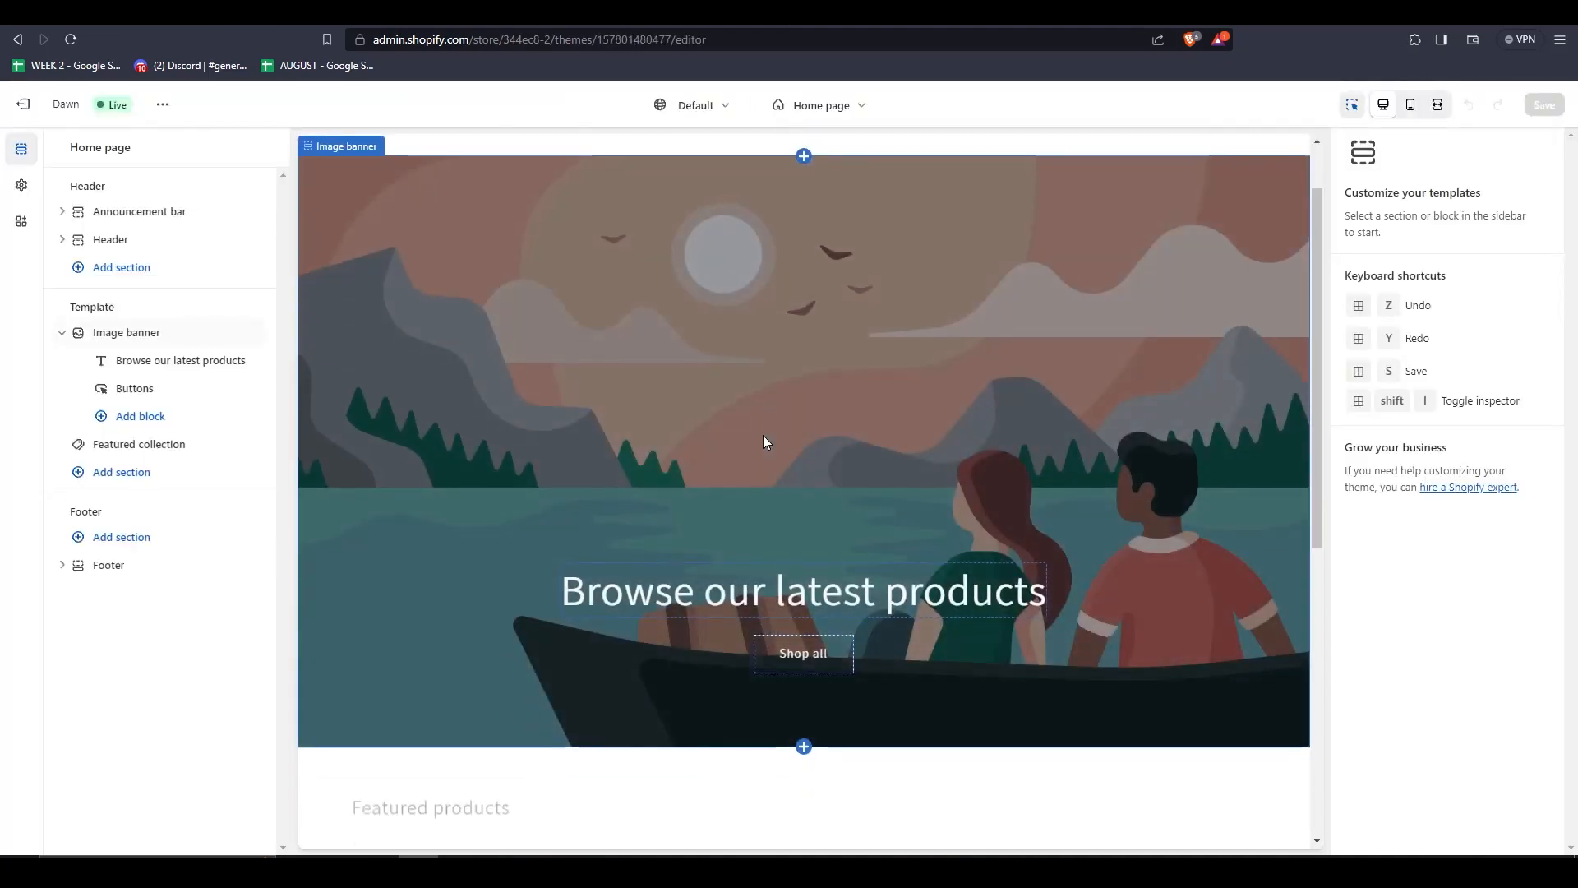
Insert an "Image with text" section between the image banner and the featured collection on the home page
scroll(763, 435, down, 4)
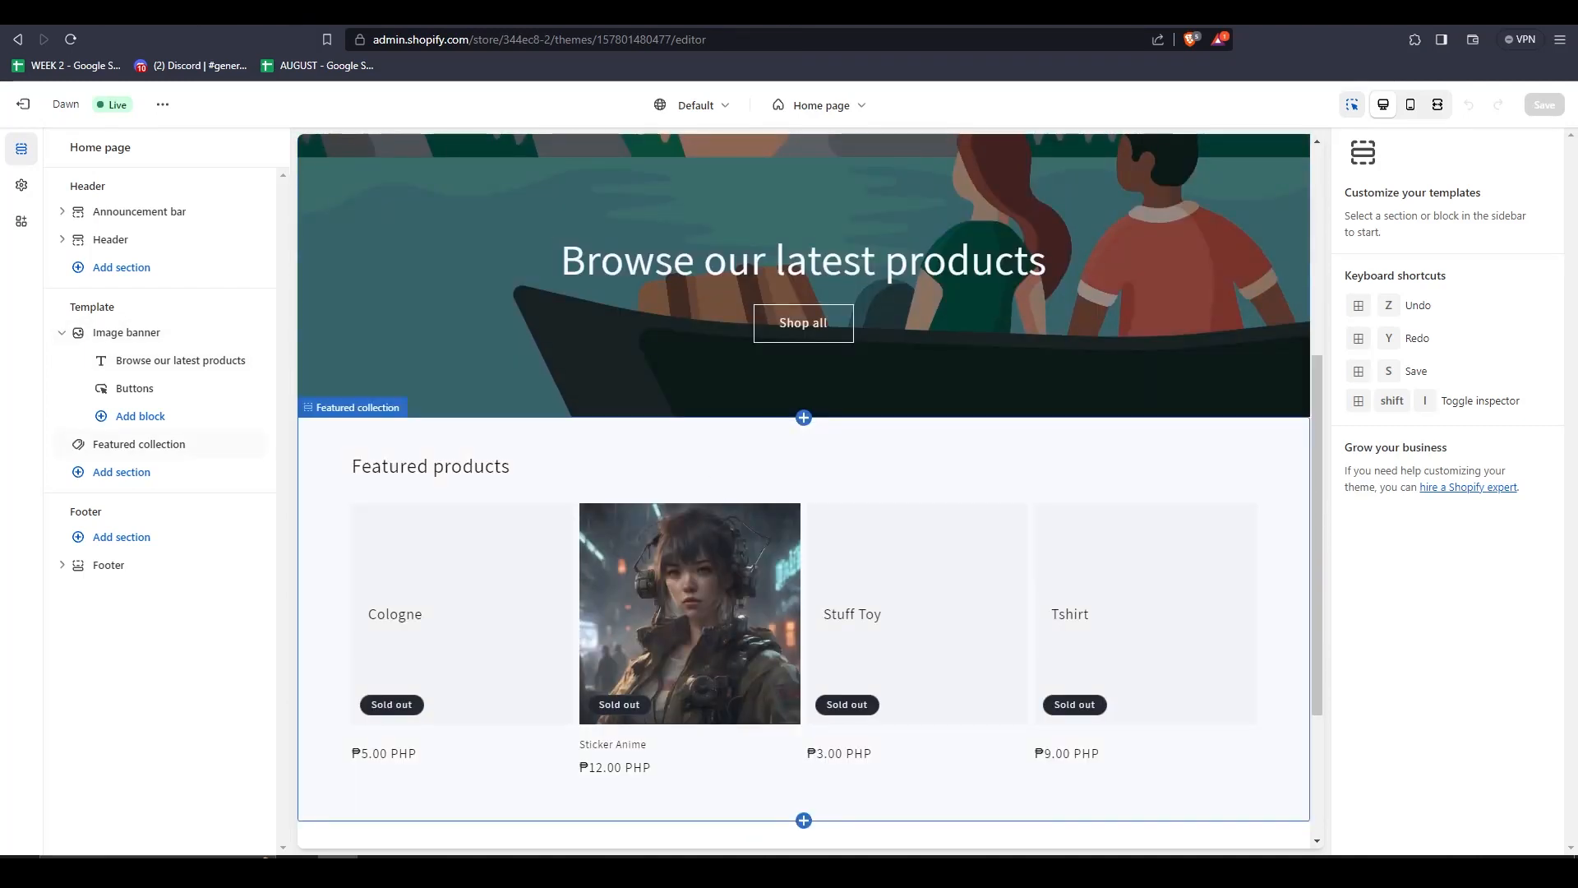
click(807, 425)
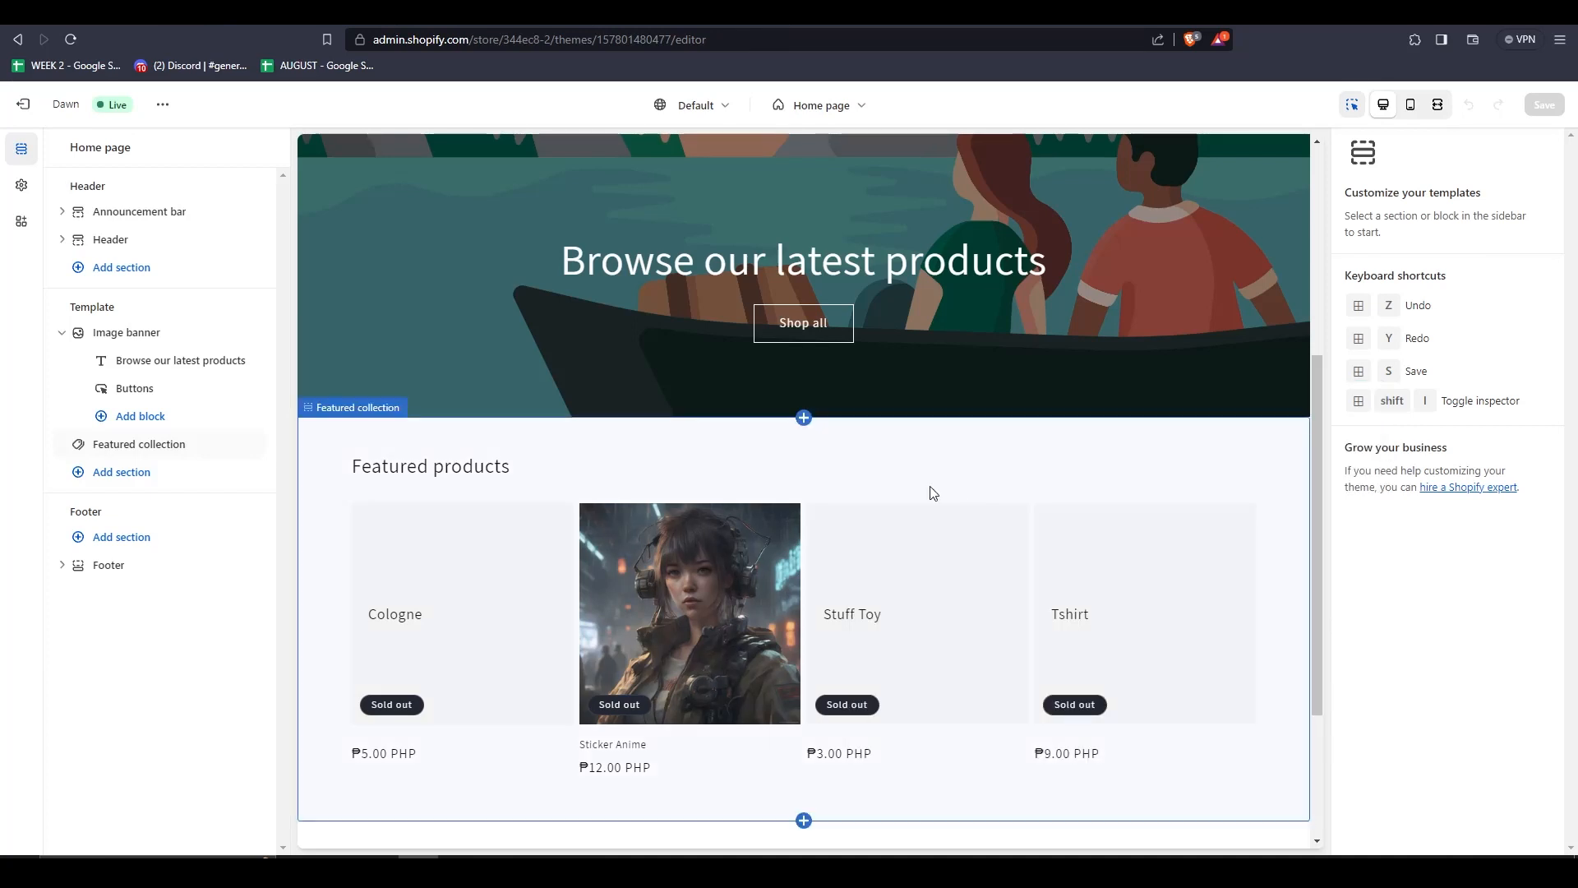
click(804, 417)
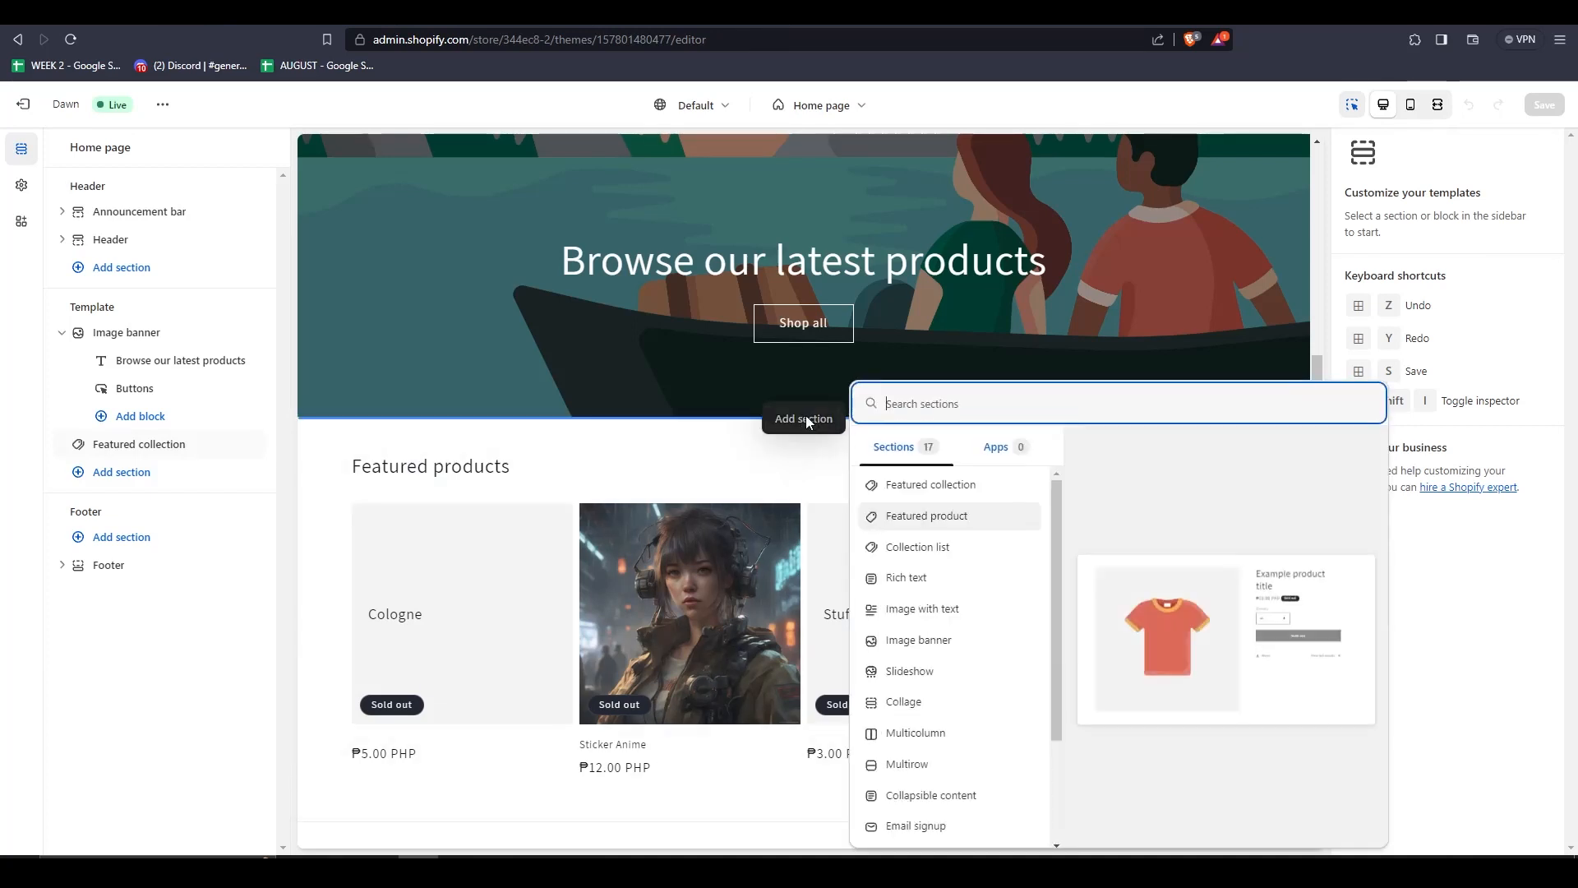
click(949, 612)
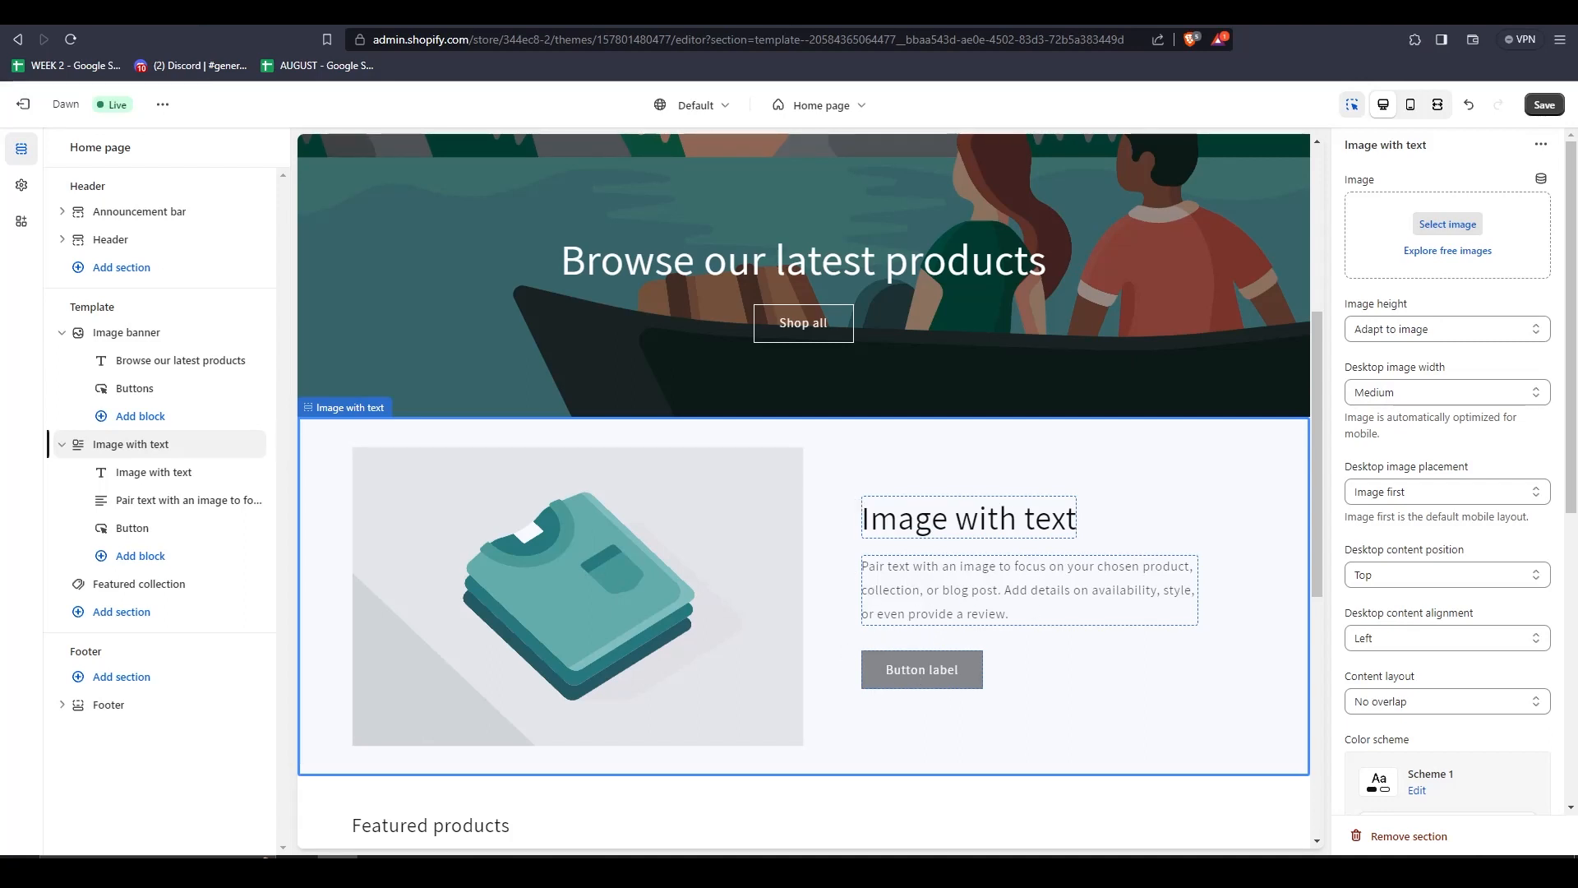
Add a Caption block to the "Image with text" section and remove it again
click(139, 557)
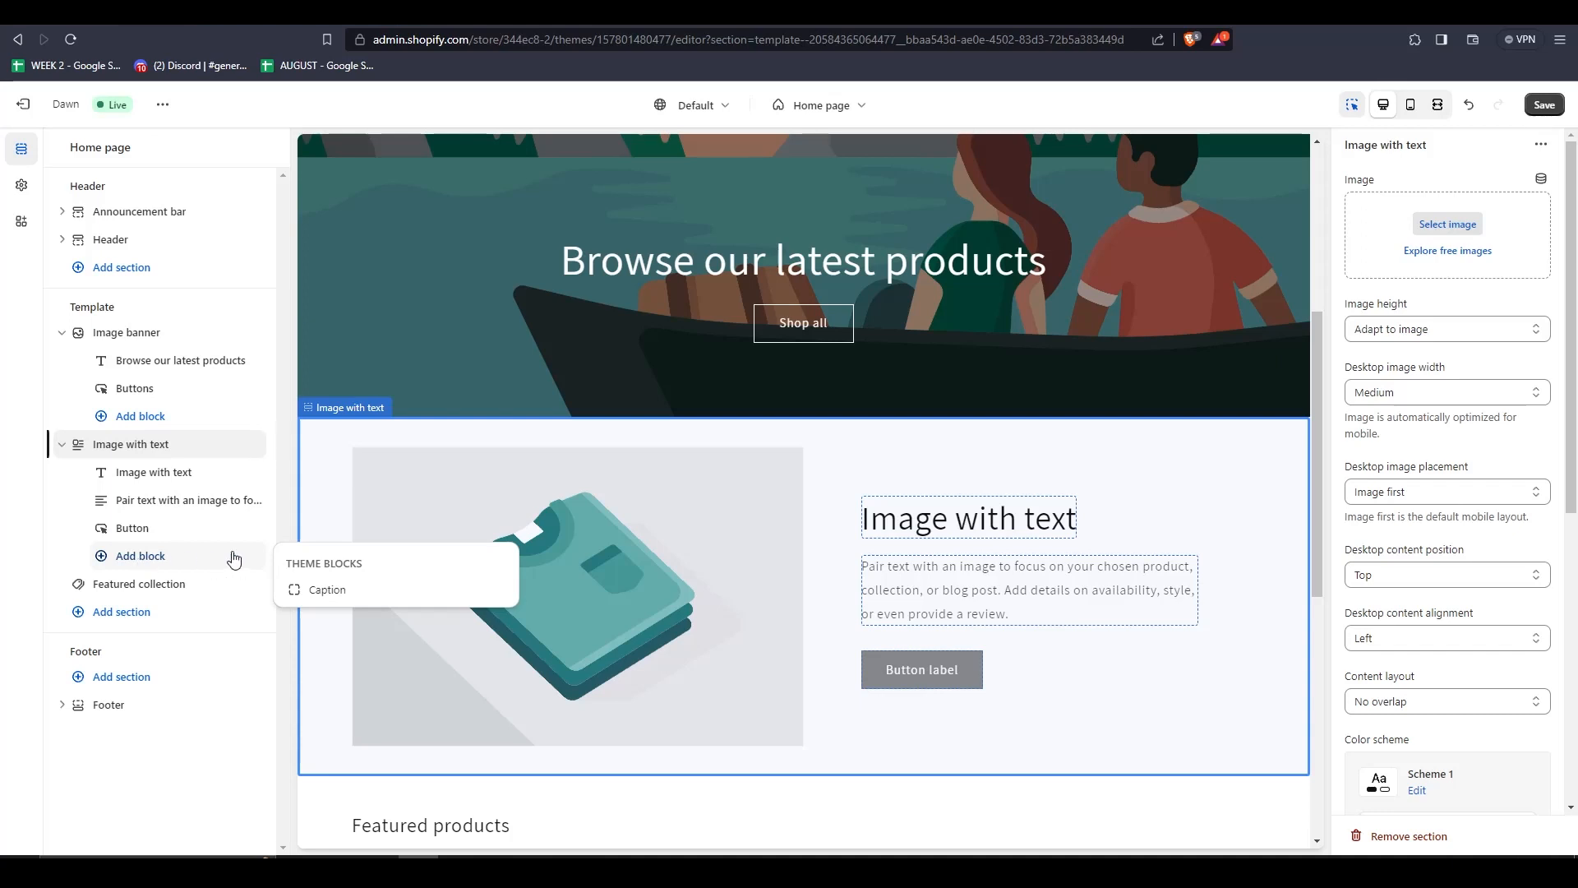
click(327, 589)
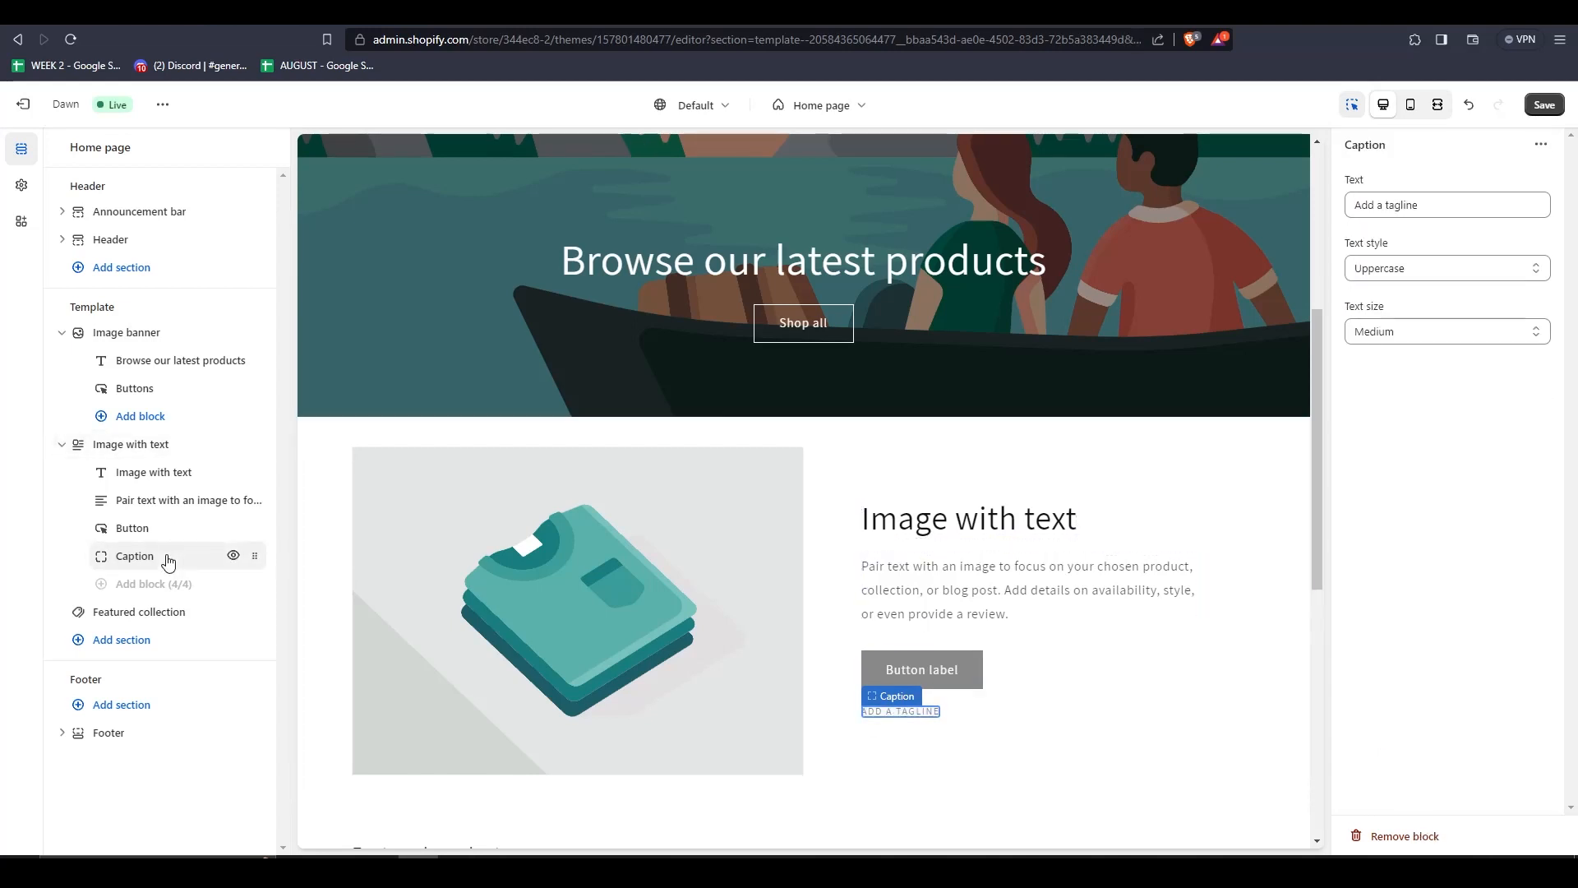
click(1540, 144)
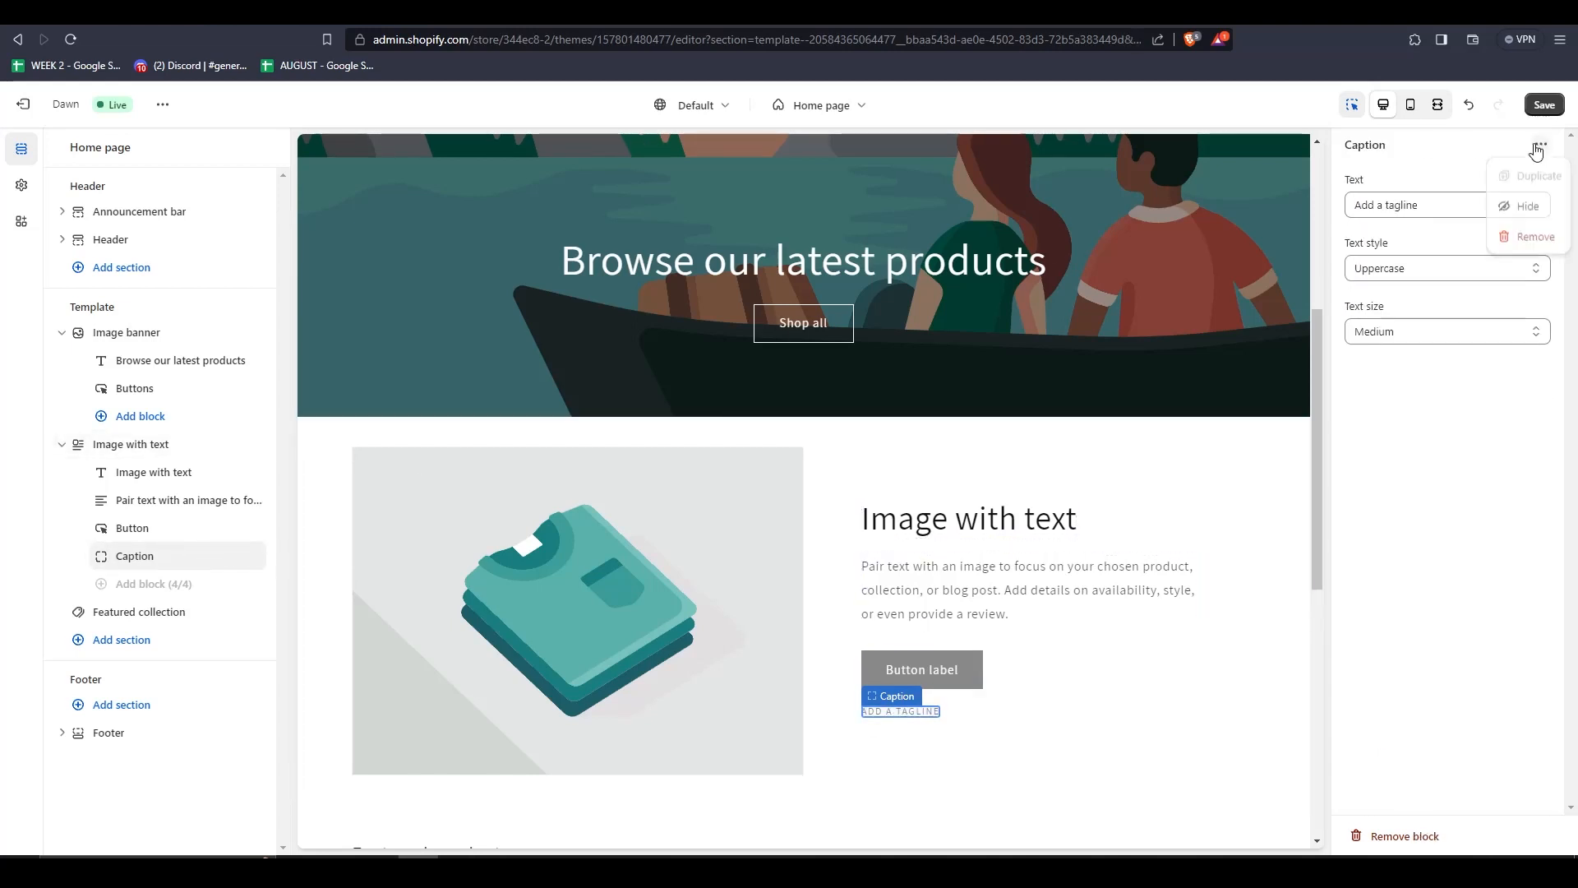
click(1522, 239)
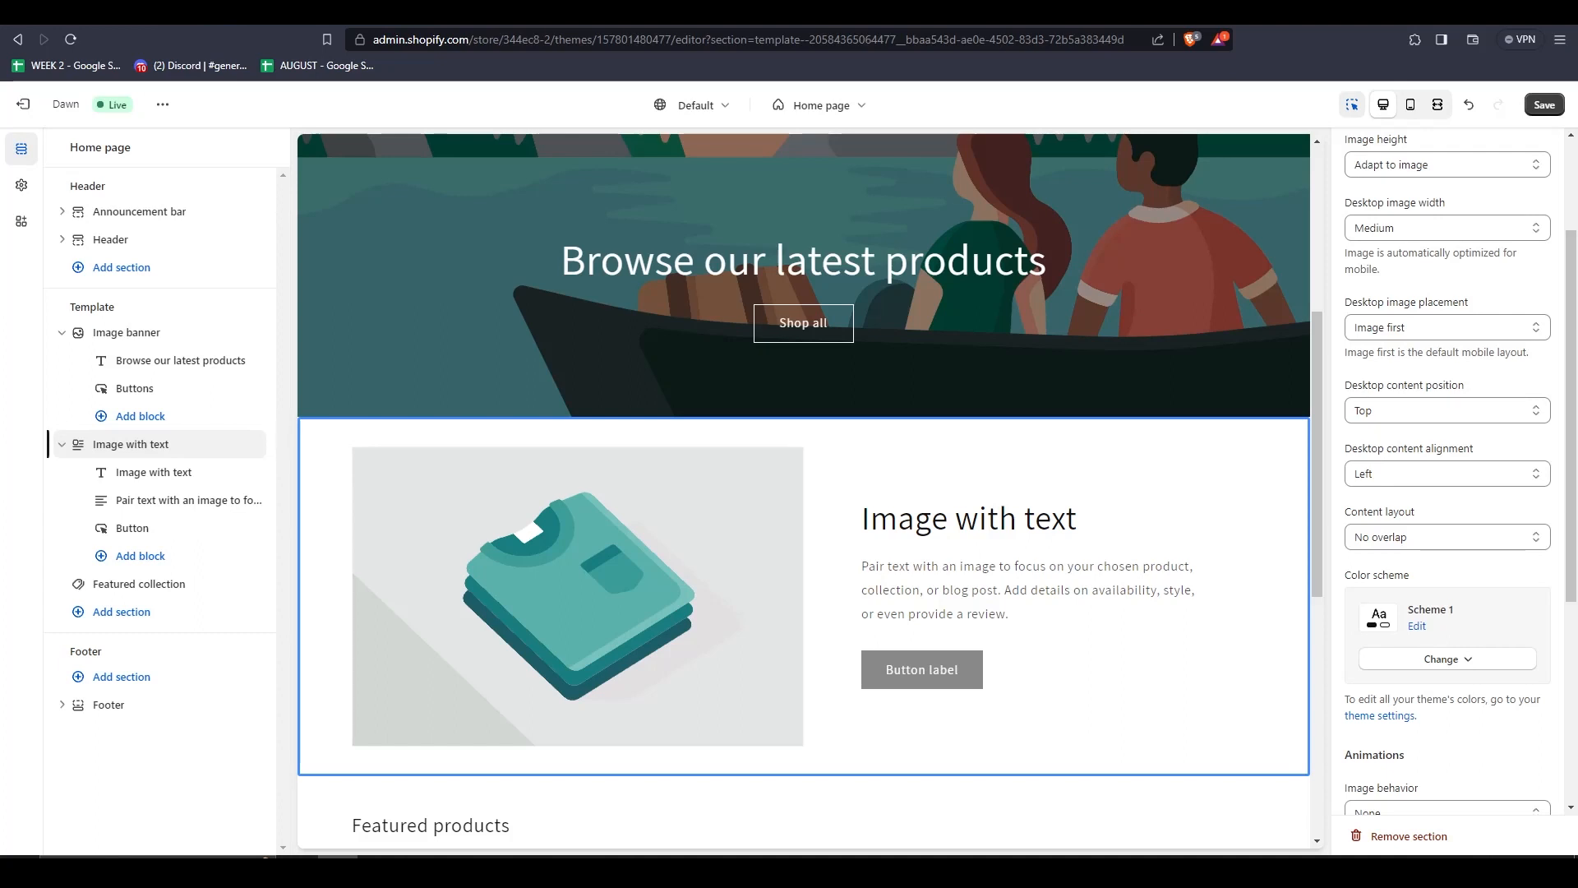
Change the button label in the "Image with text" section to "Buy now"
click(133, 528)
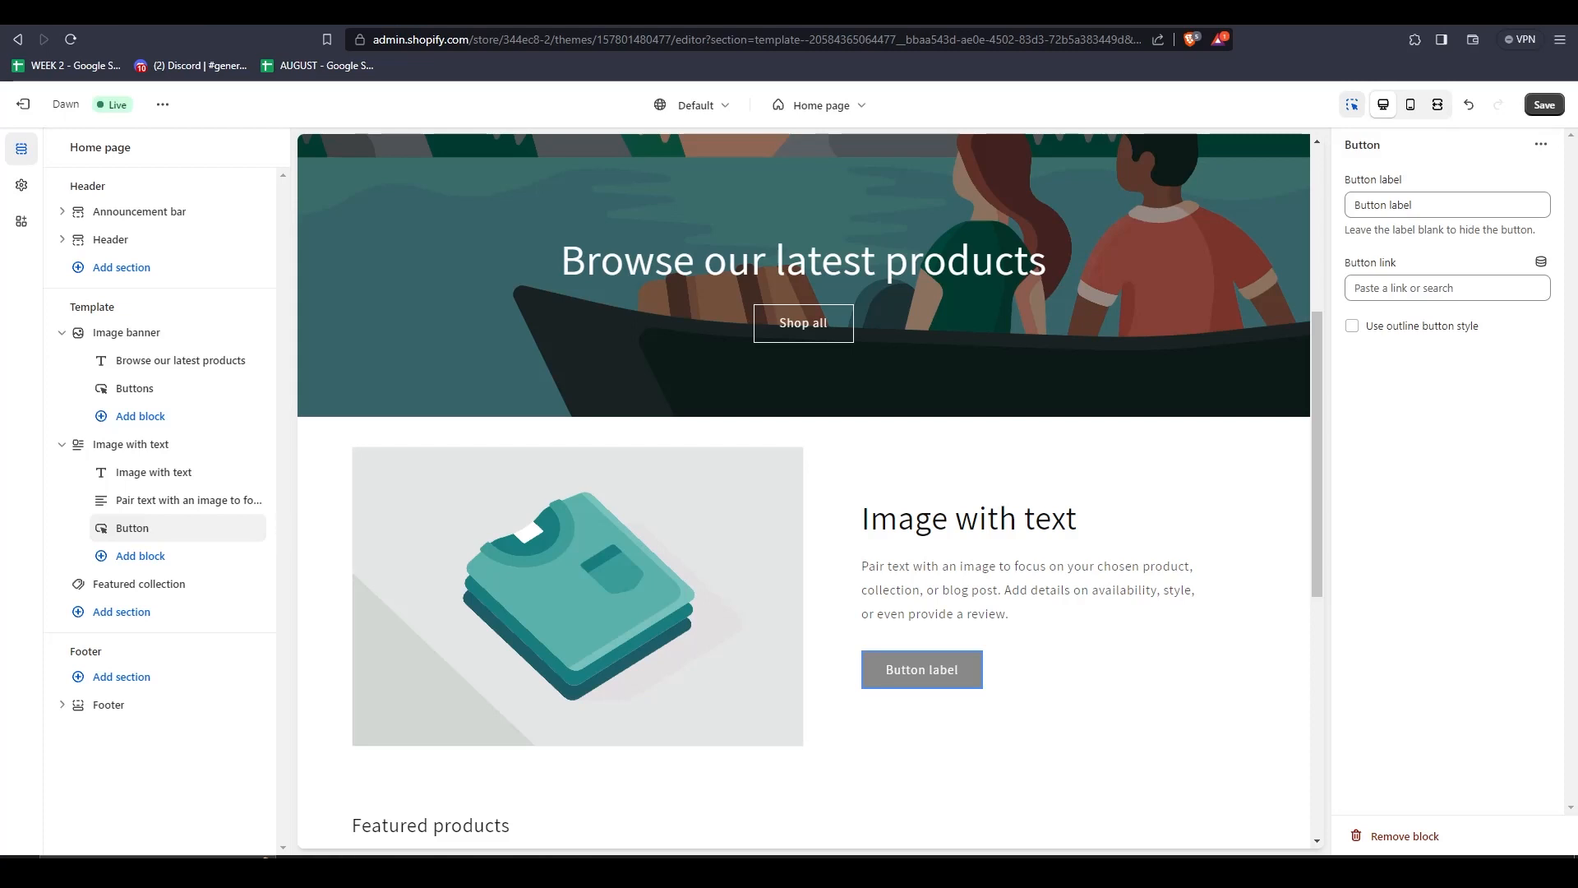
triple_click(1446, 200)
text(Buy now)
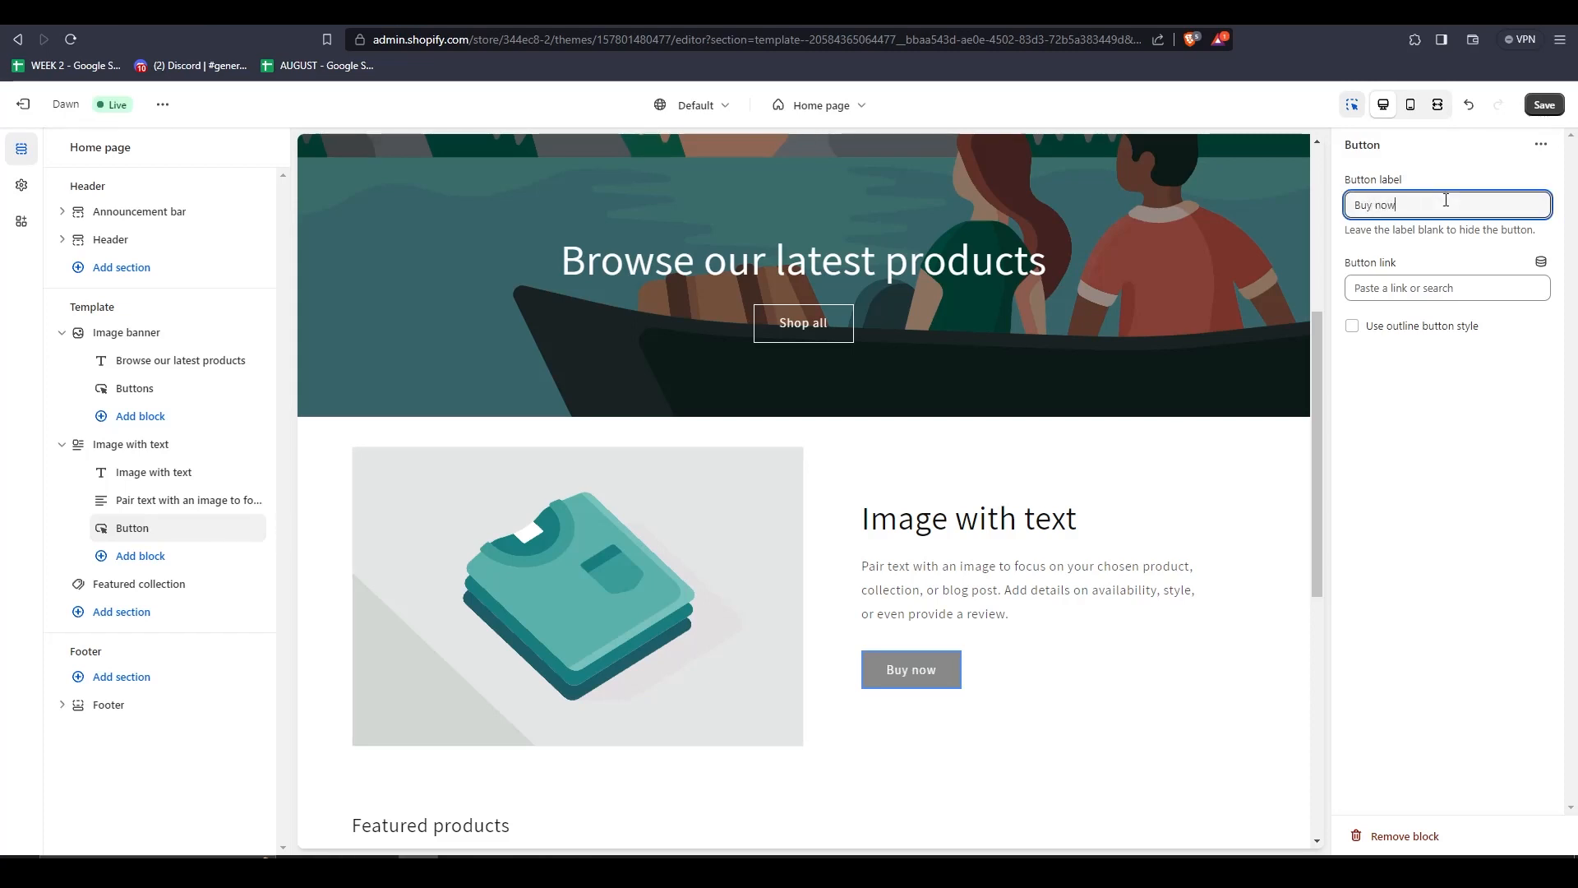
key(Tab)
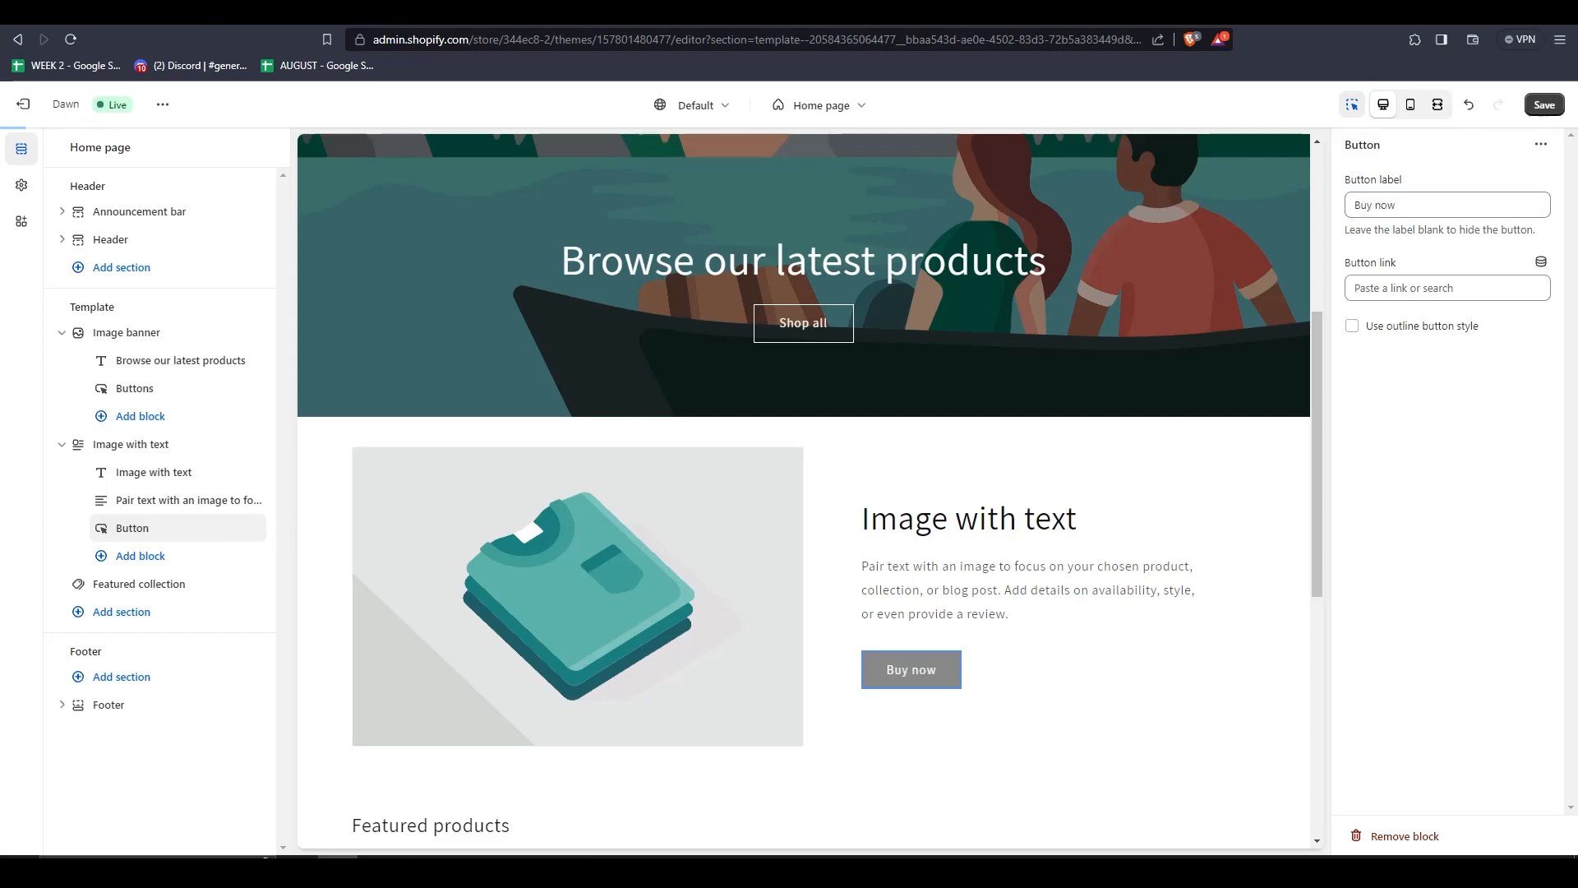
Link the "Buy now" button in the "Image with text" section to the Sticker Anime product
click(1393, 288)
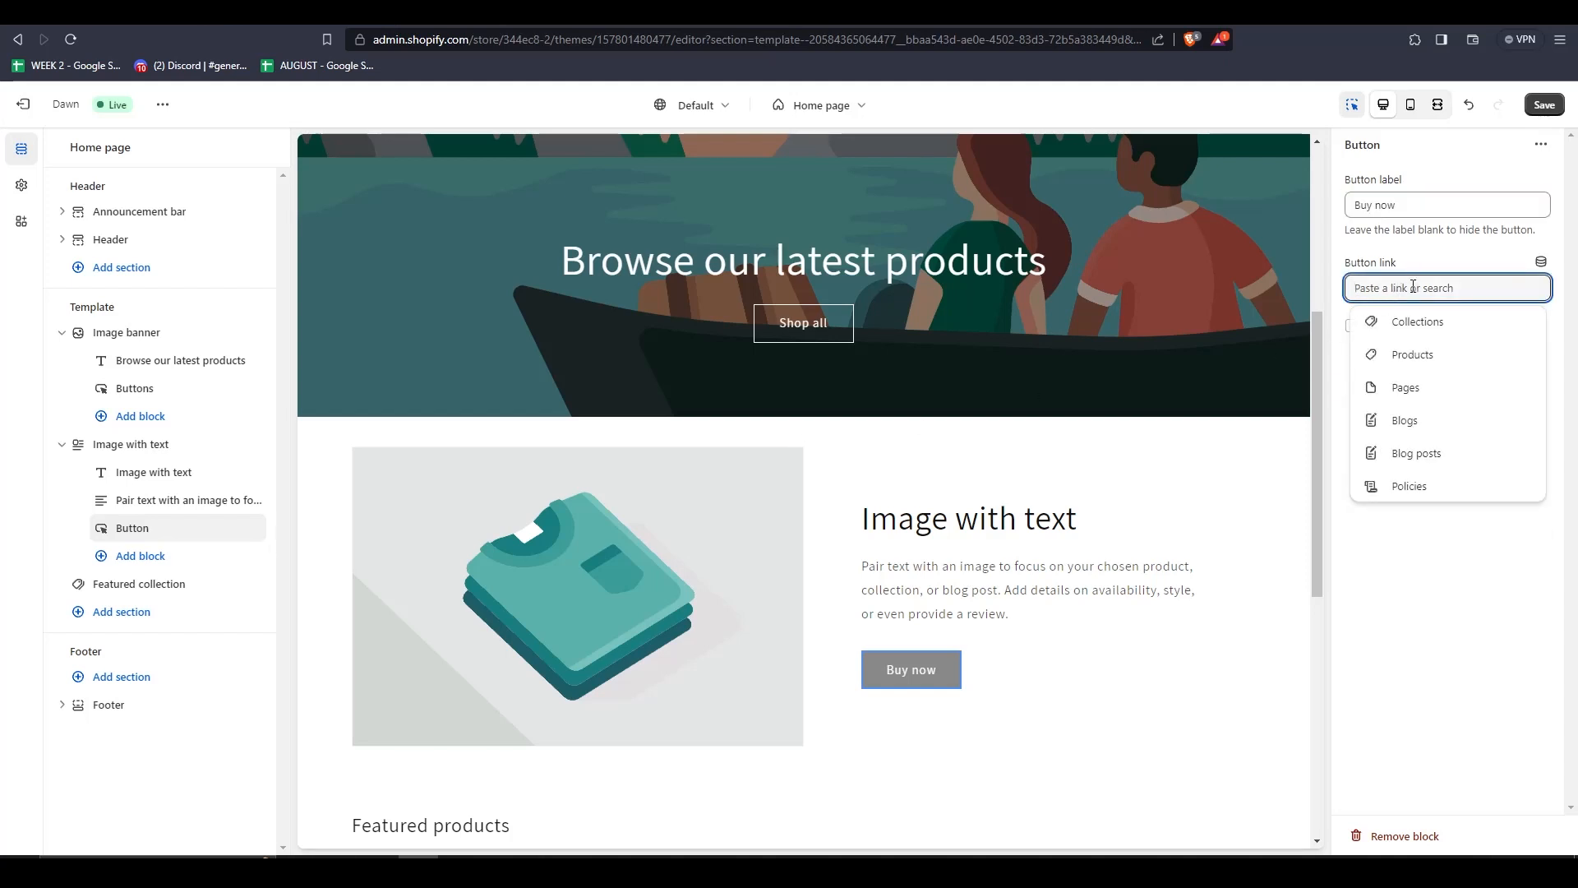
click(1422, 356)
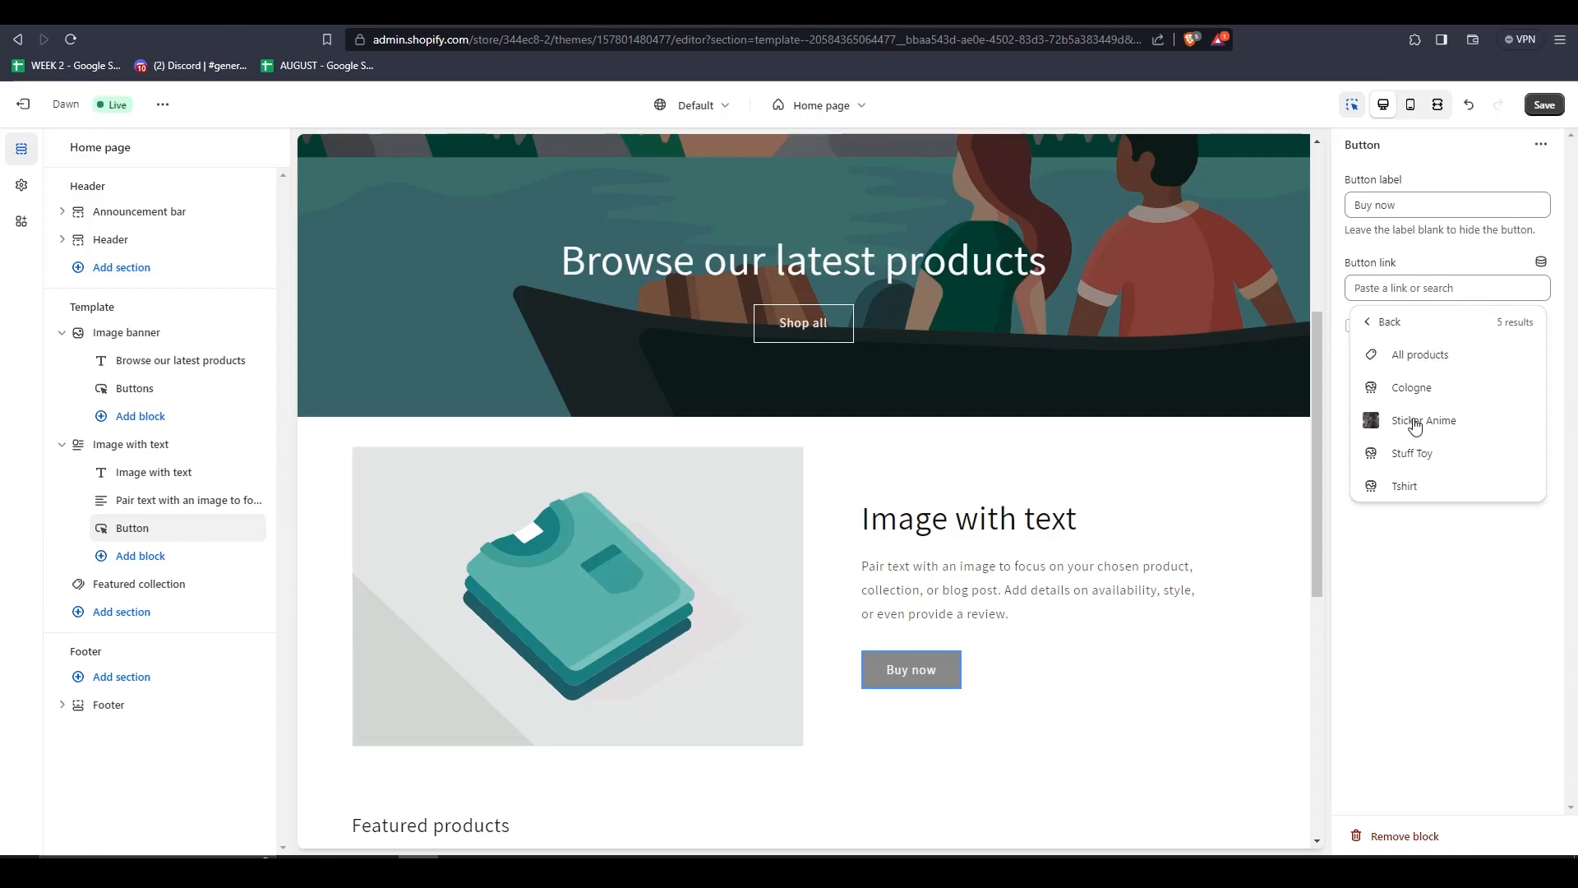
click(1414, 423)
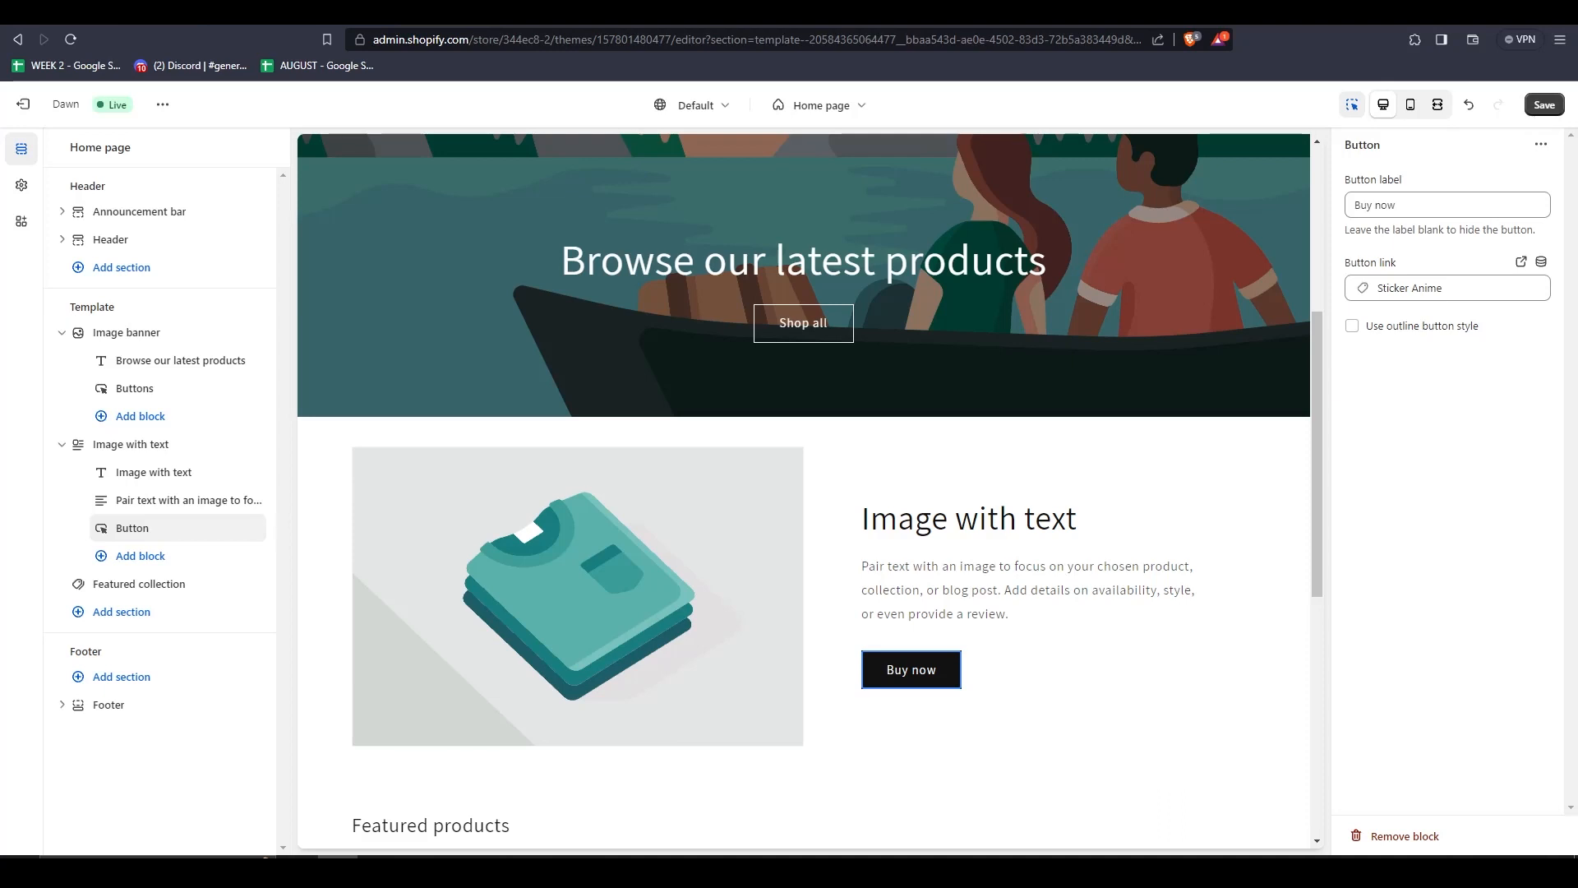
Change the heading of the "Image with text" section to "Anime Sticker"
click(949, 518)
key(ctrl+a)
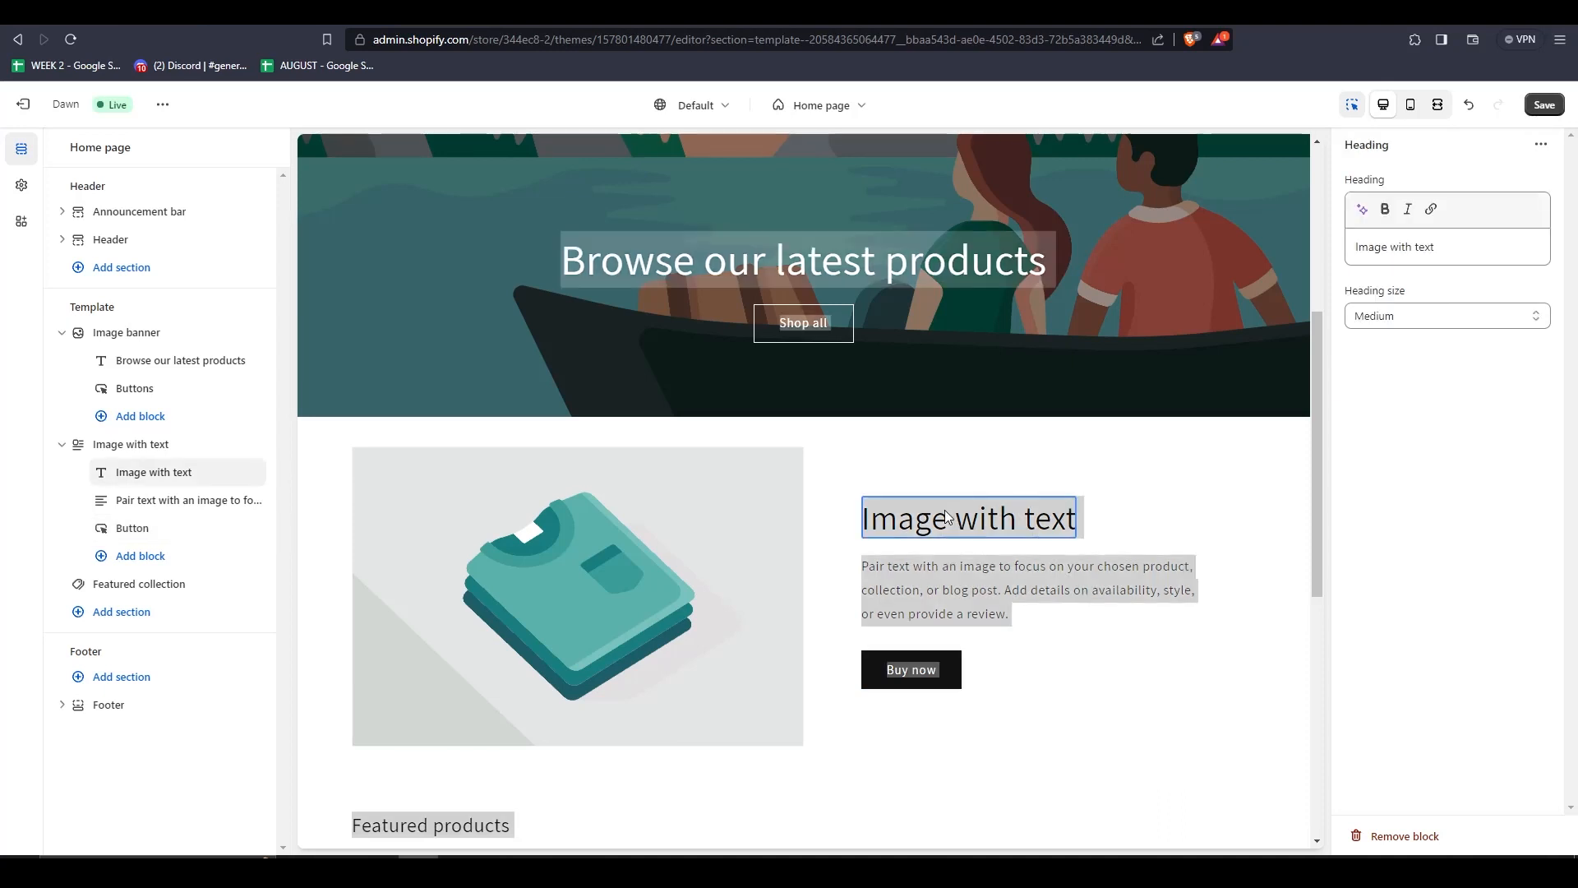
click(946, 516)
triple_click(923, 527)
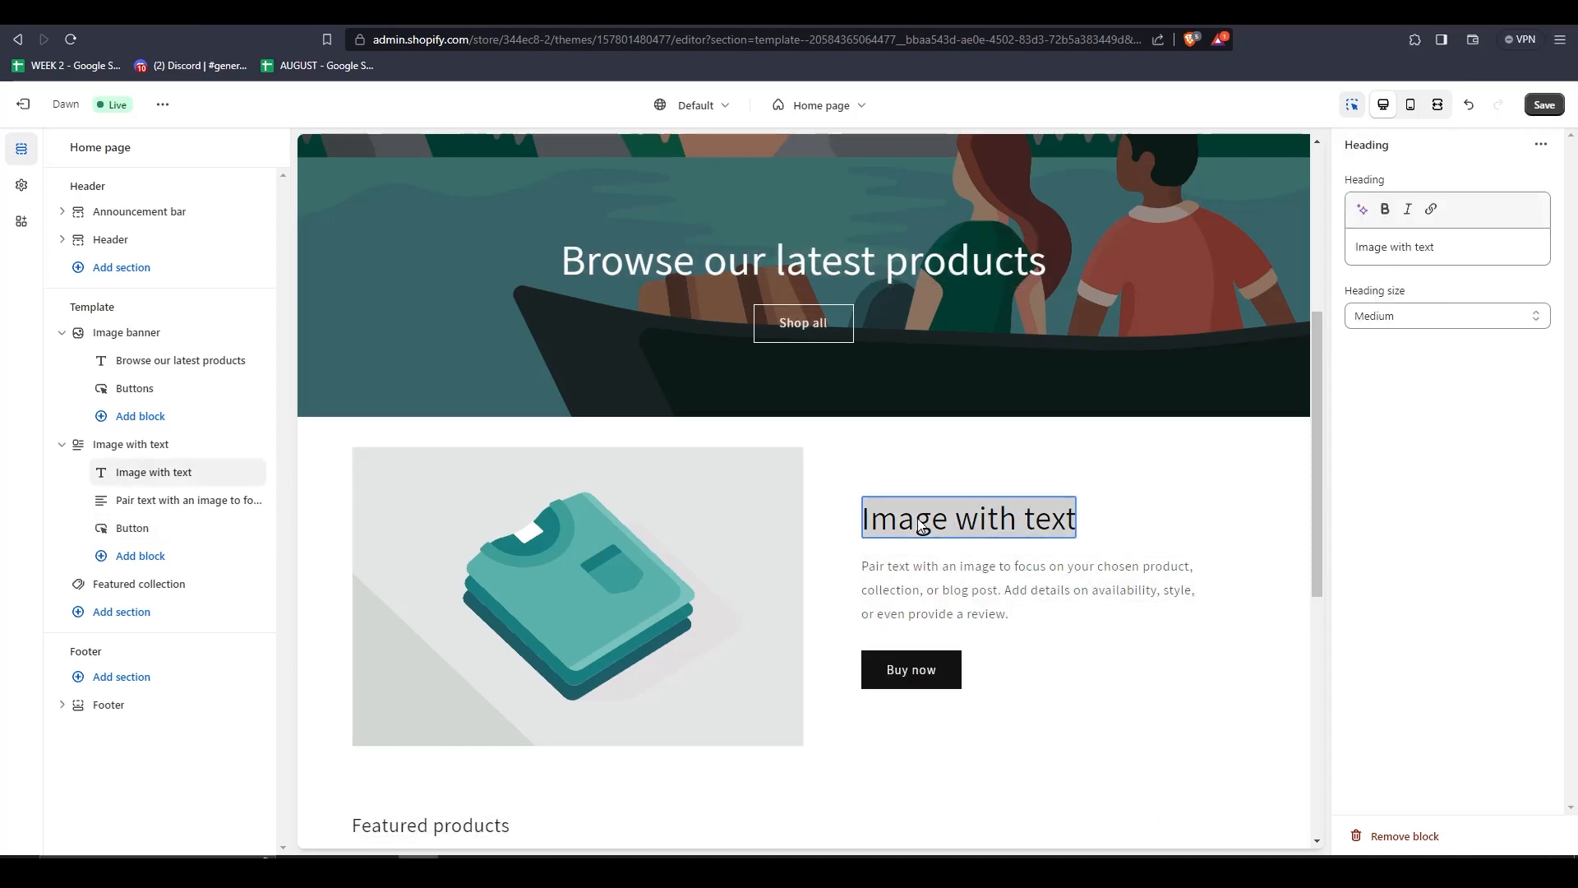
click(1405, 246)
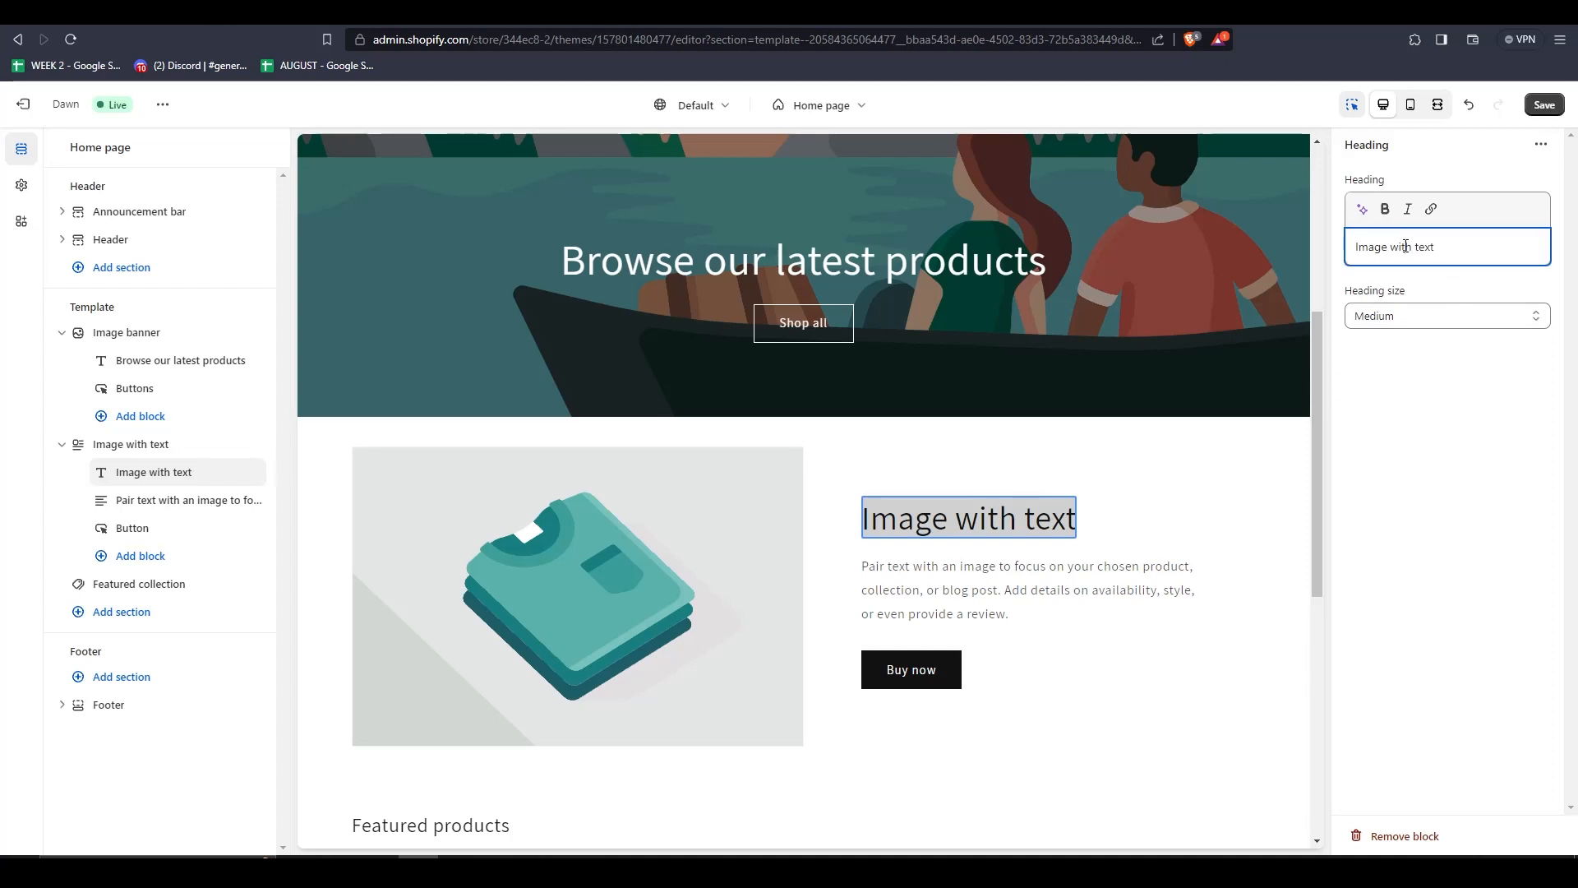
triple_click(1405, 247)
text(S)
key(BackSpace)
text(Ani)
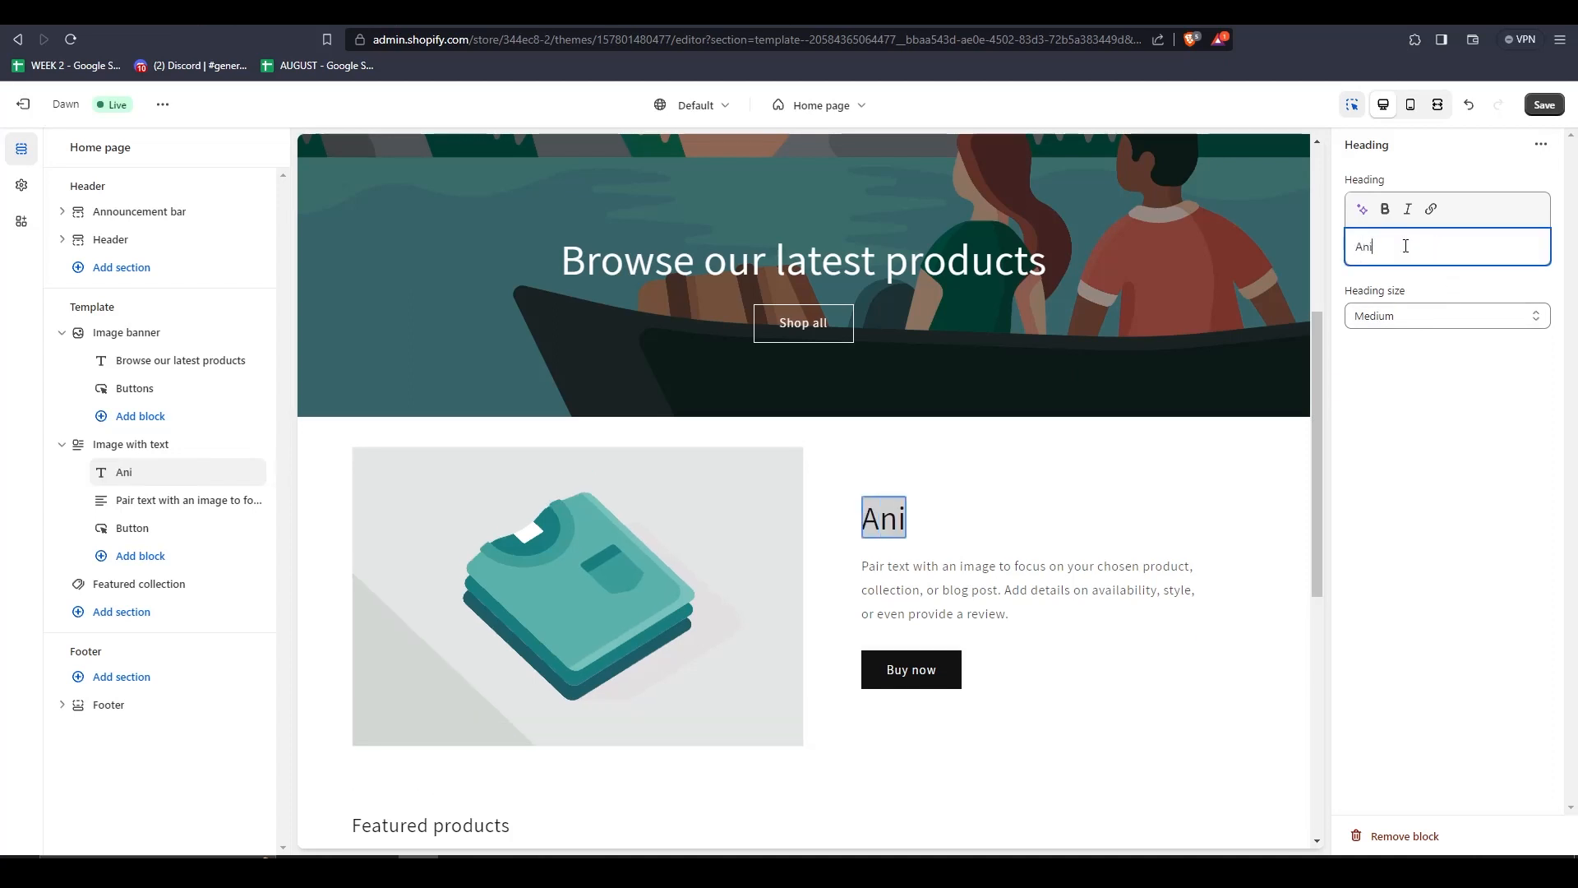
text(me Sticker)
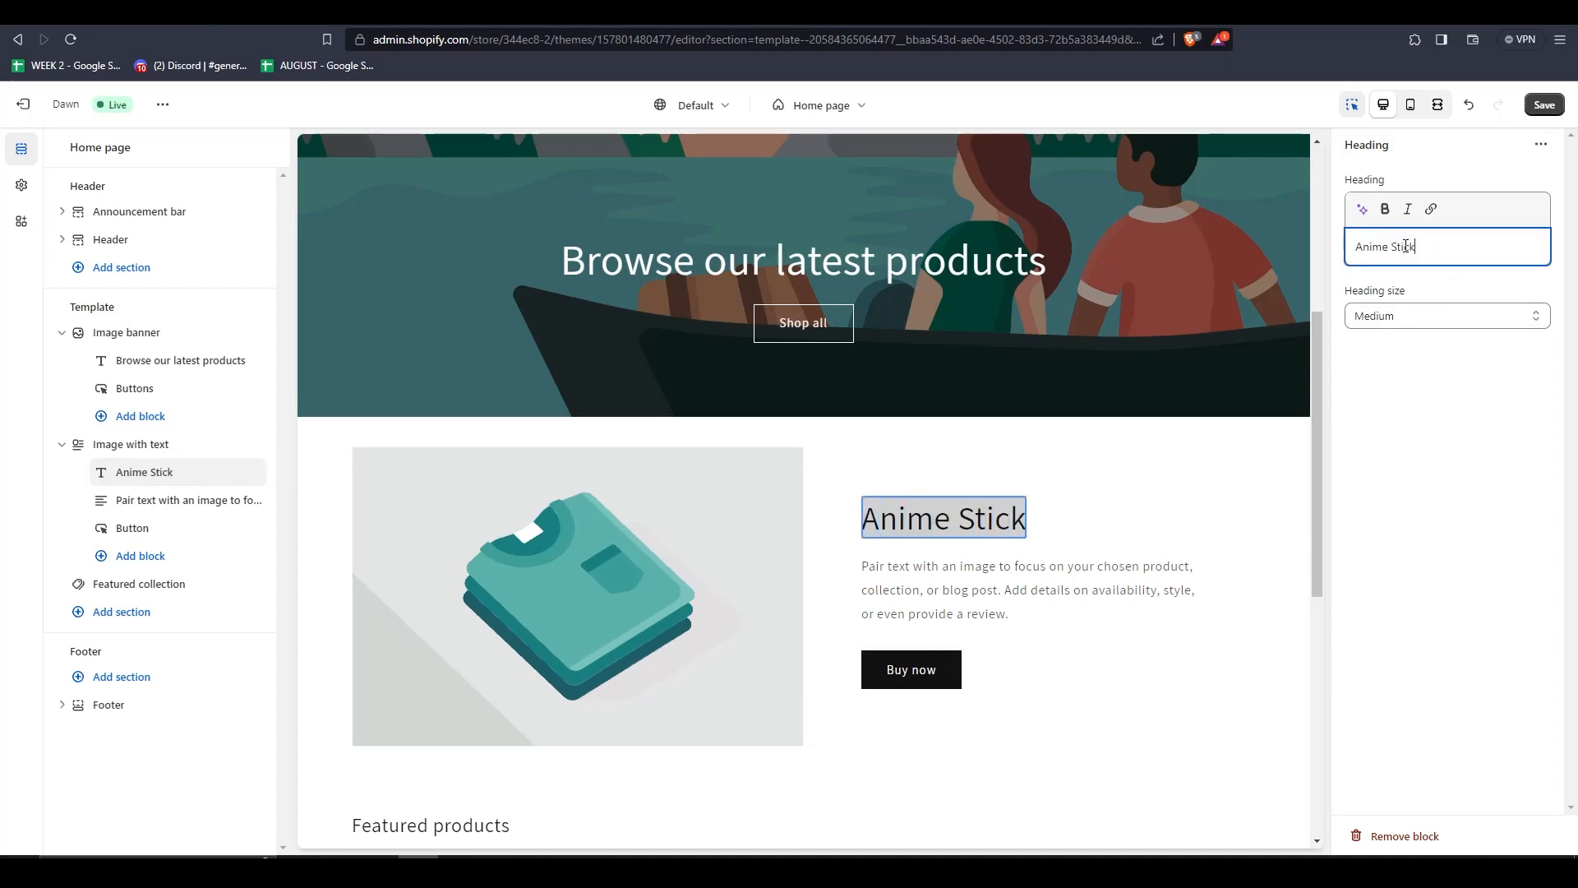
Replace the body text of the "Image with text" section with "Anime Sticker HD" and save the theme changes
click(930, 597)
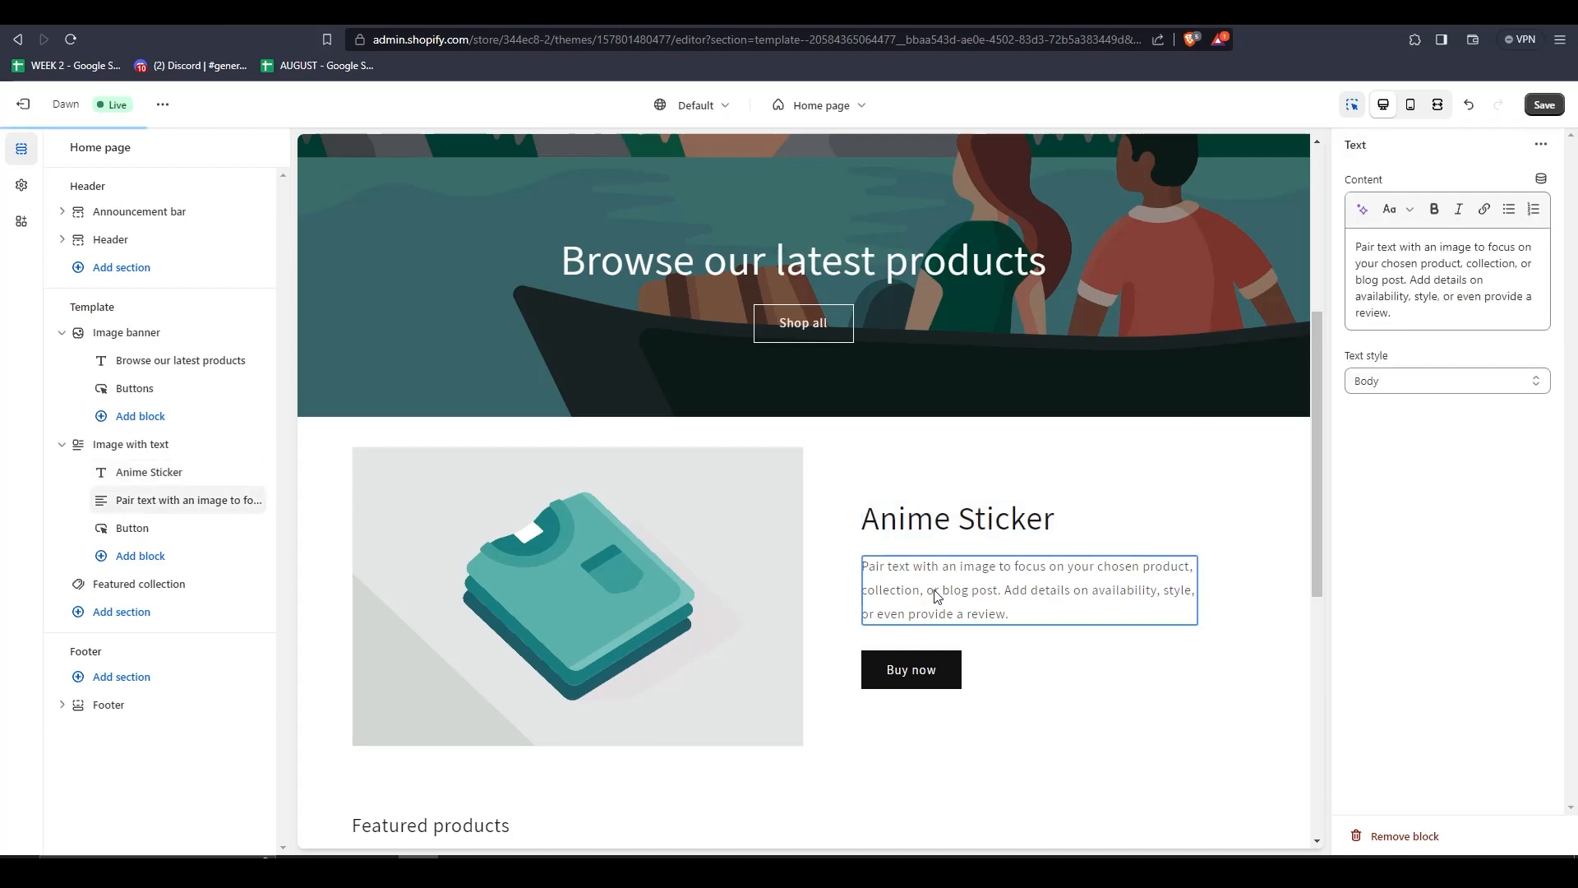
triple_click(1391, 282)
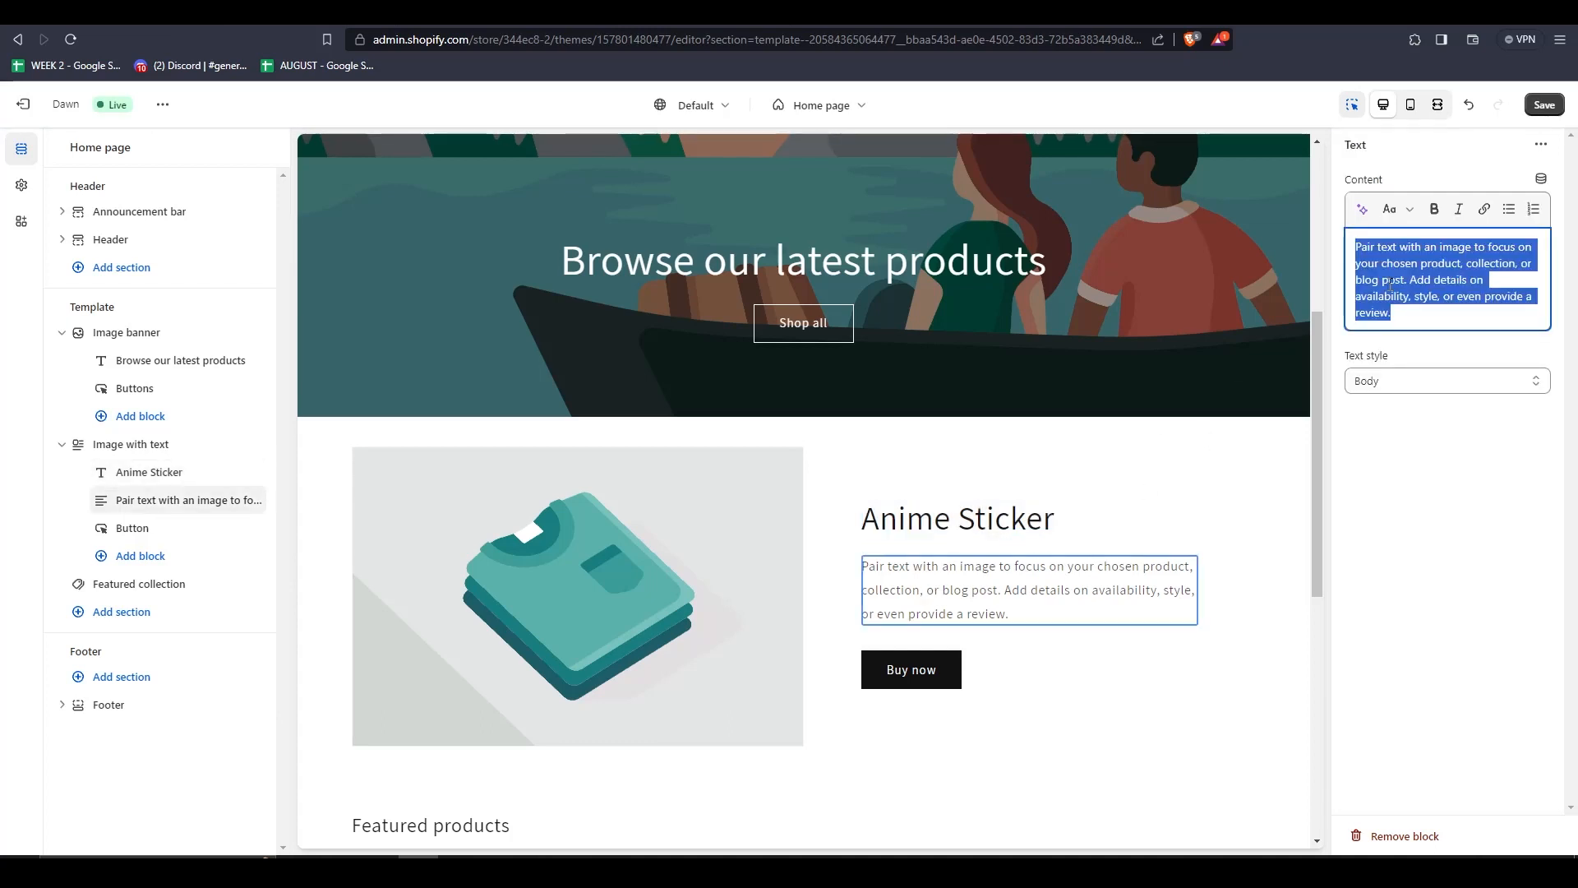
text(Anime Sti)
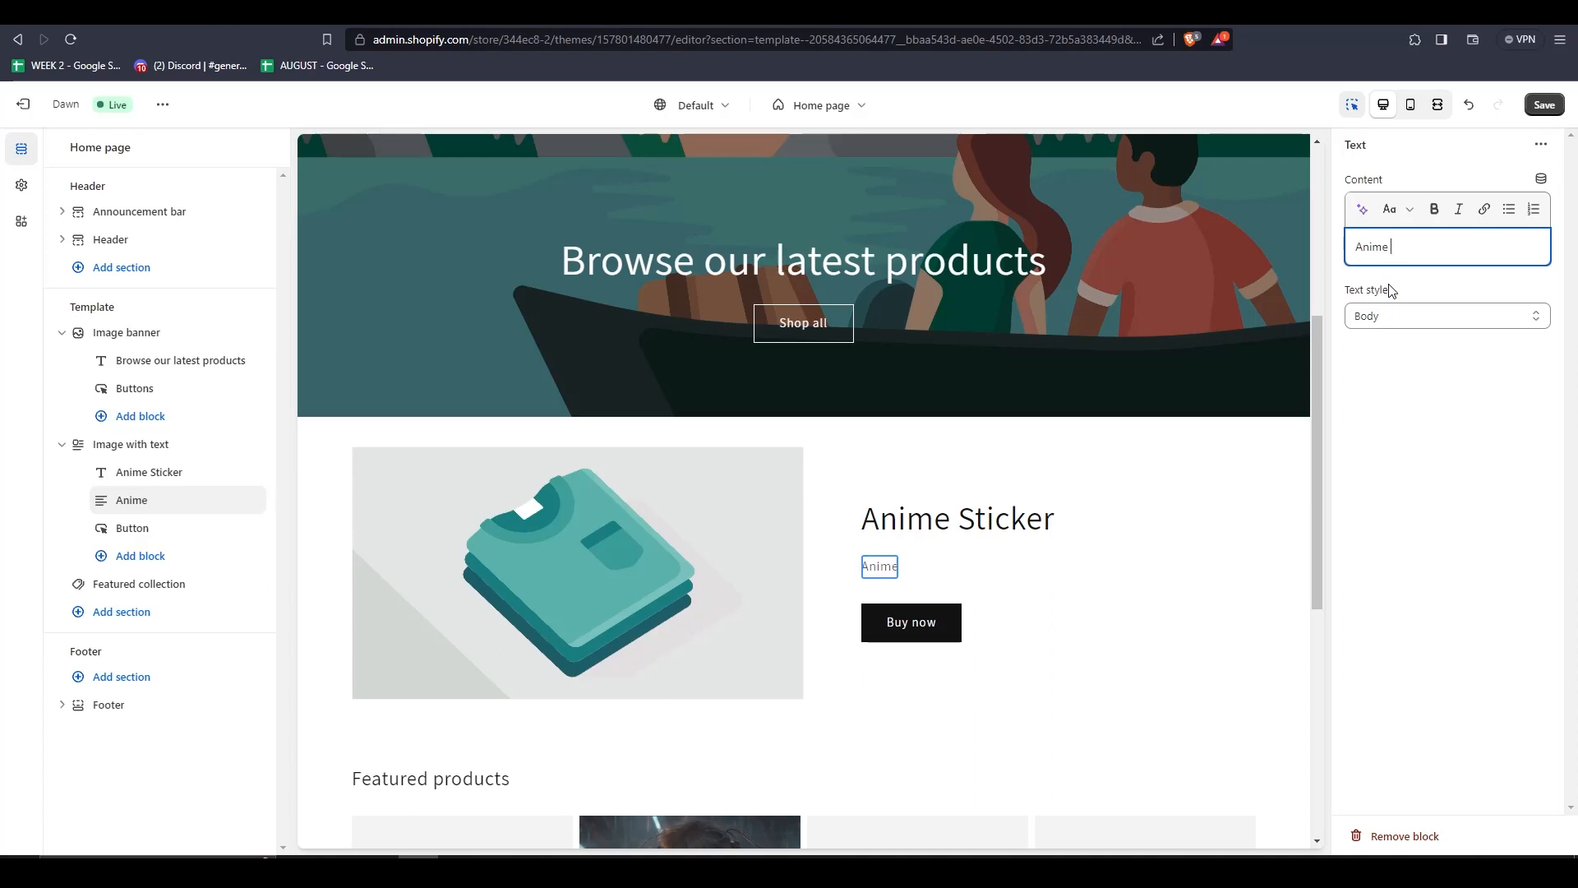
text(cker HD)
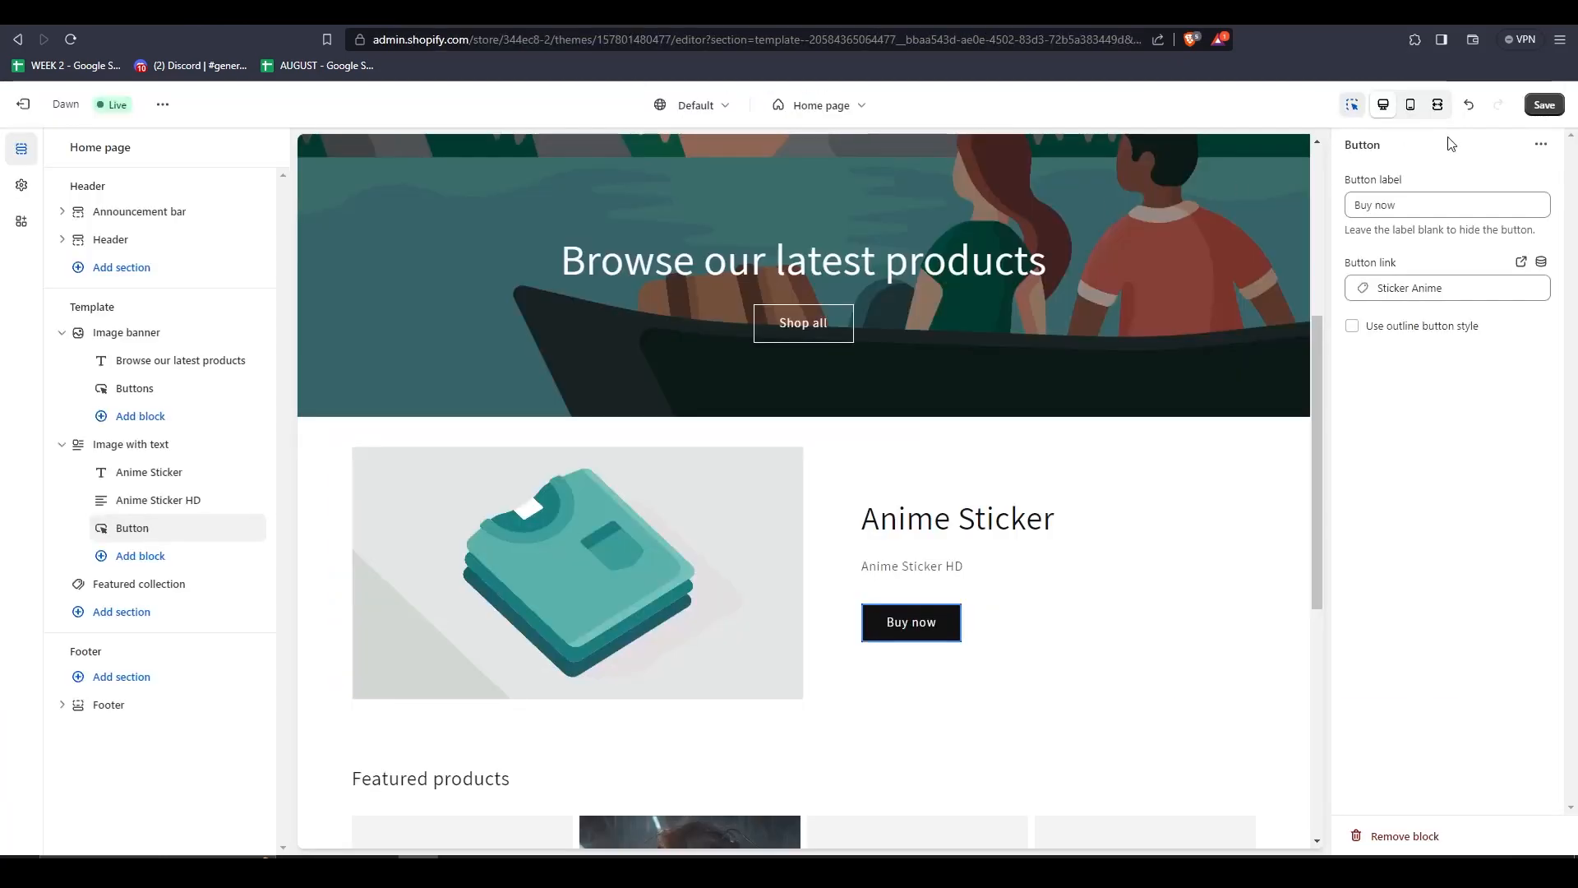
click(1544, 104)
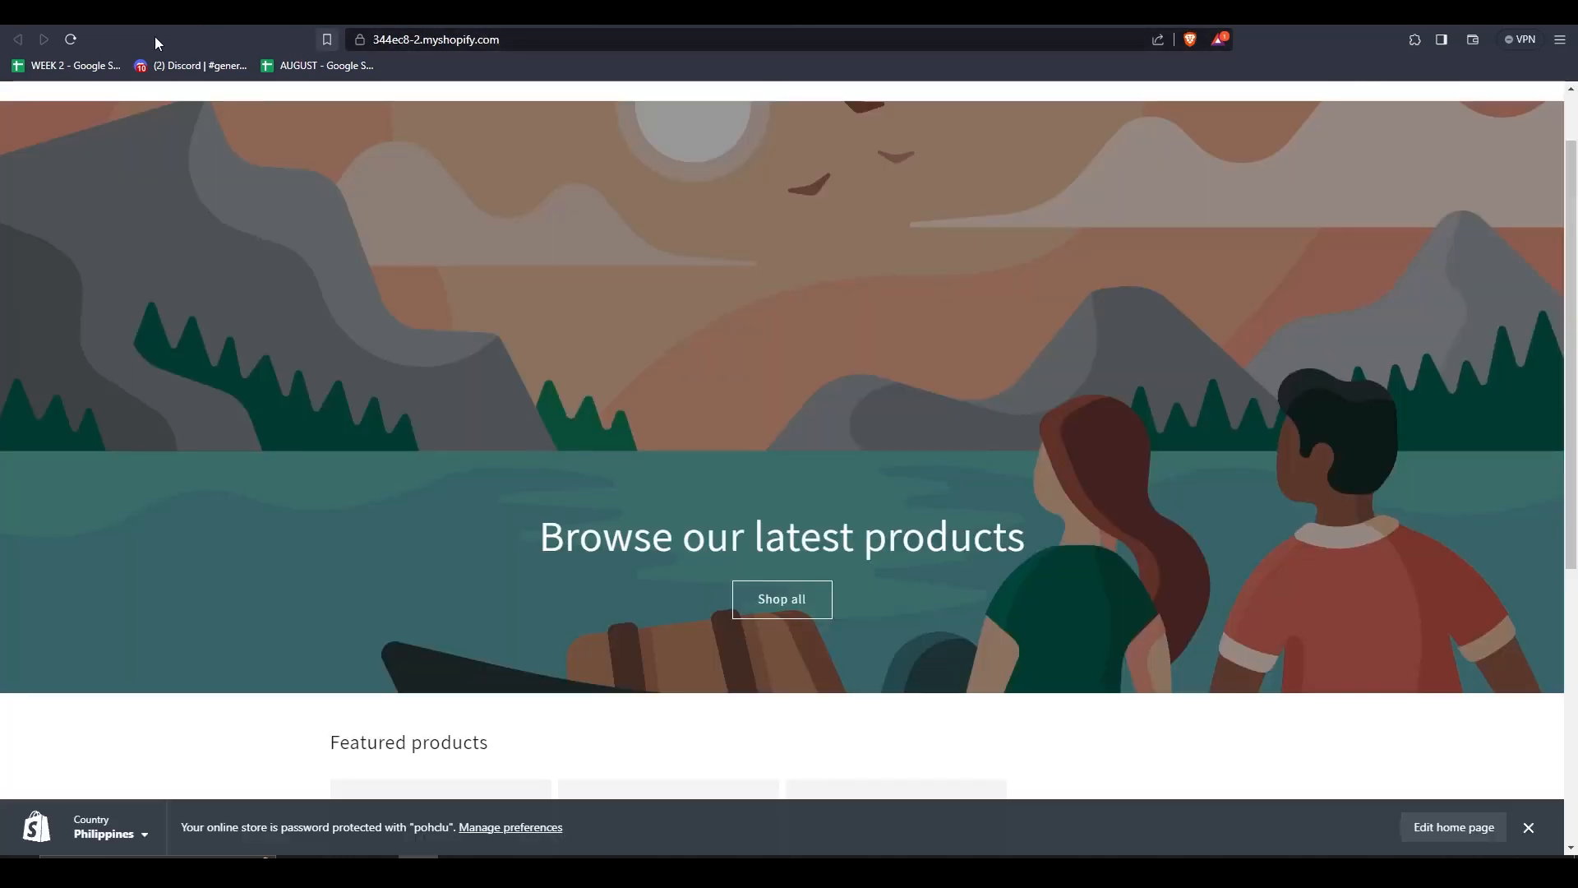
Test the "Buy now" button beside the Anime Sticker heading on the storefront home page
scroll(806, 261, down, 7)
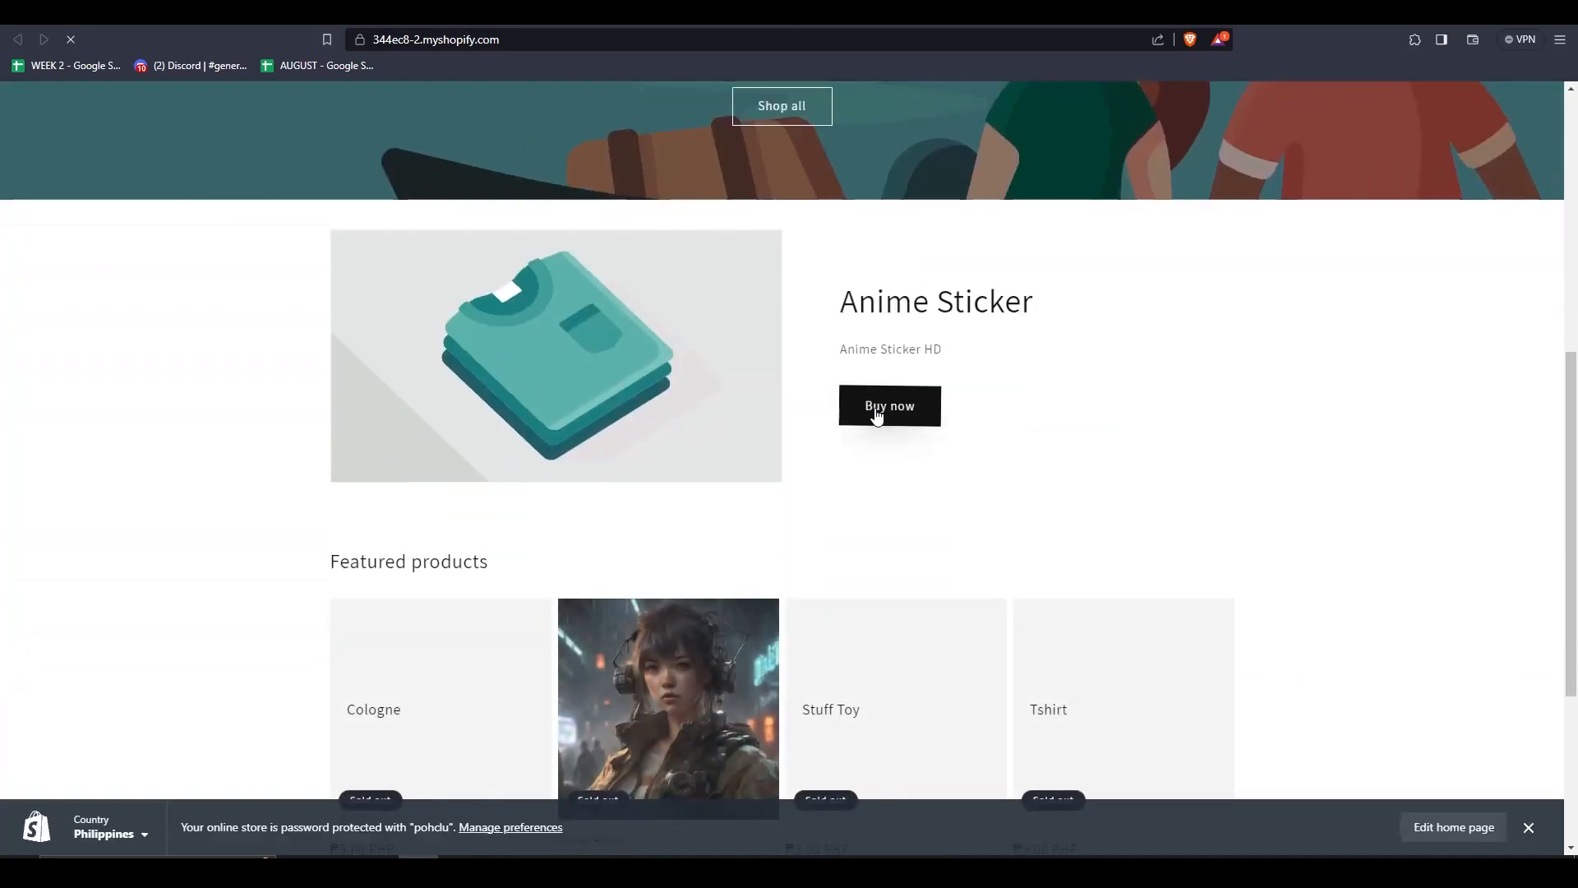
click(877, 412)
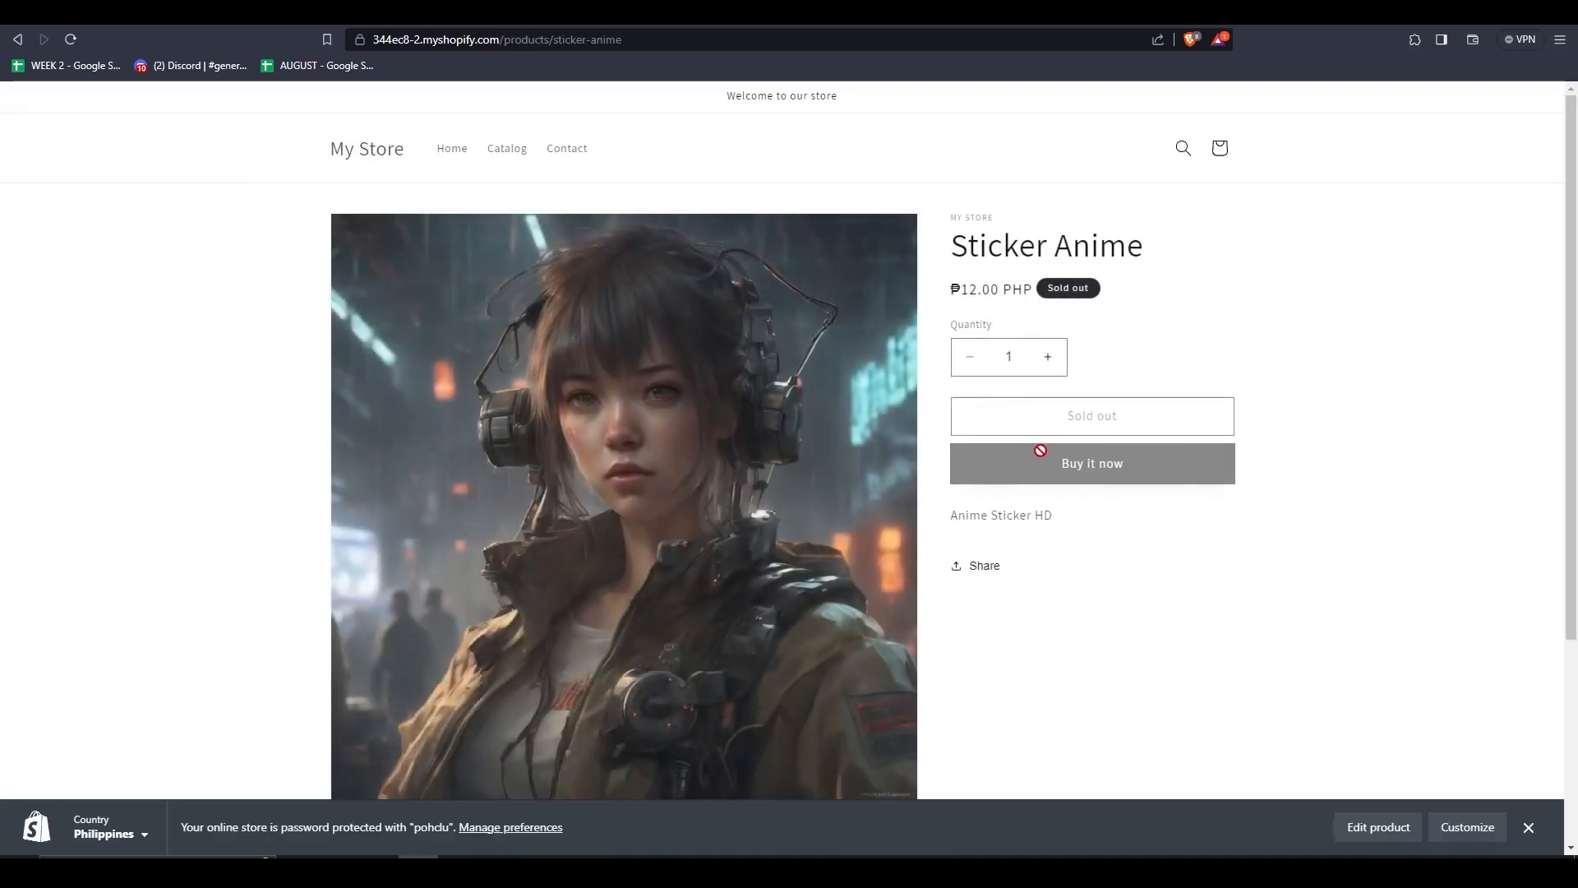